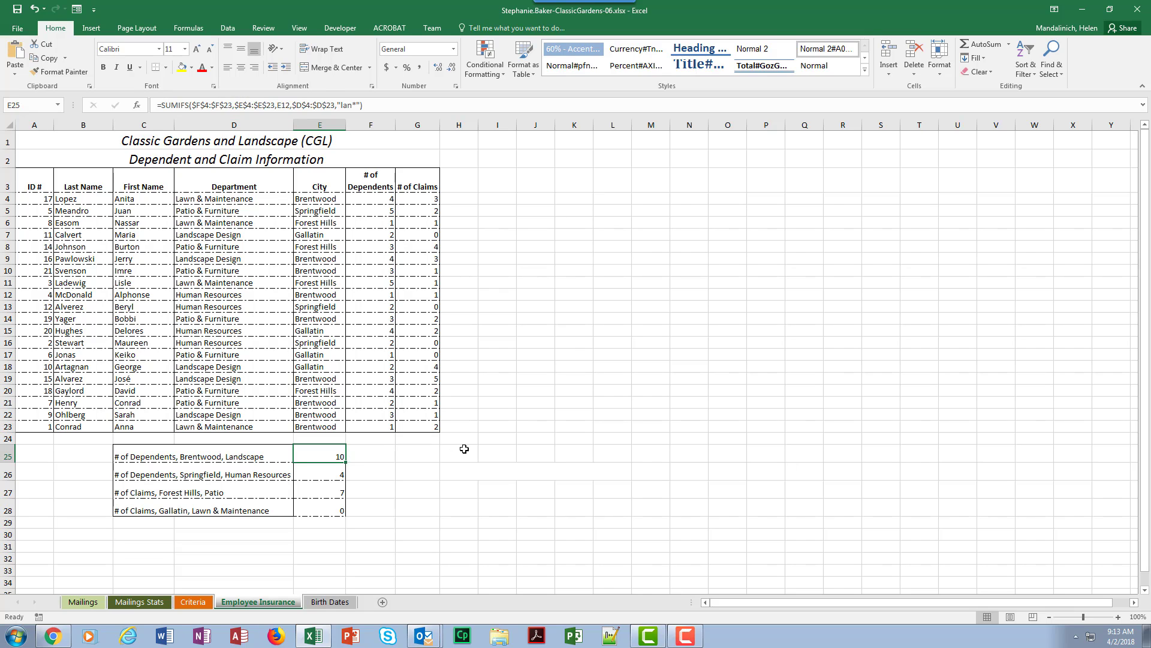
Step: Add a SUMIFS function to cell E25 with the absolute # of Dependents range $F$4:$F$23 as its sum range
{"action": "left_click", "coordinate": [188, 28]}
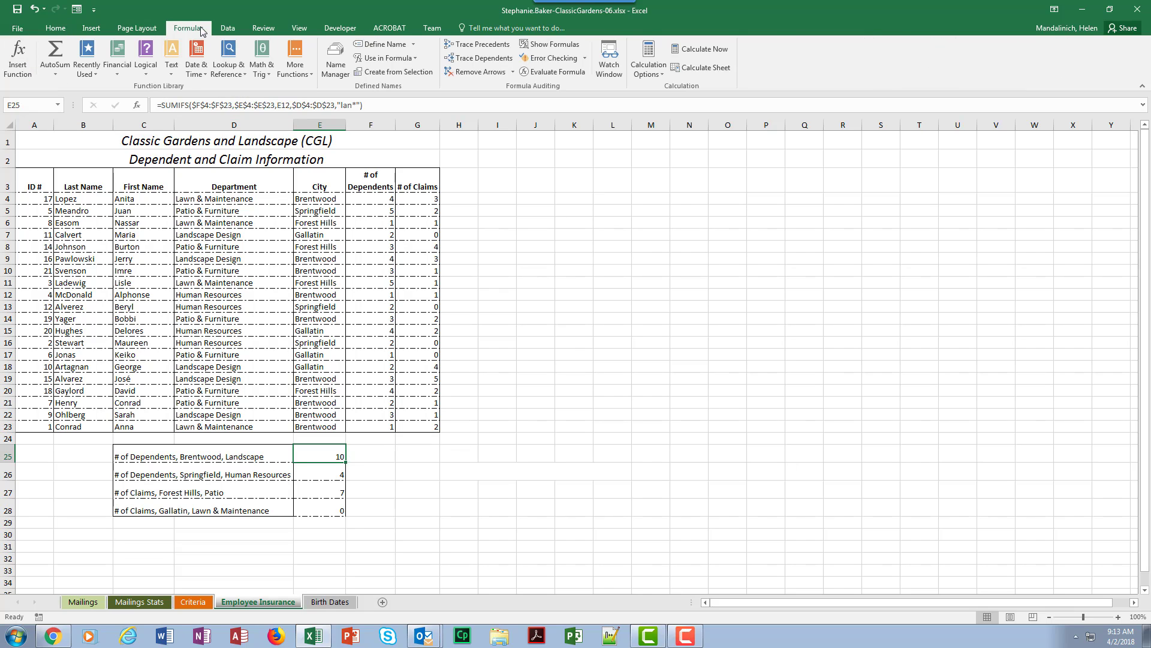
{"action": "left_click", "coordinate": [84, 76]}
{"action": "left_click", "coordinate": [96, 130]}
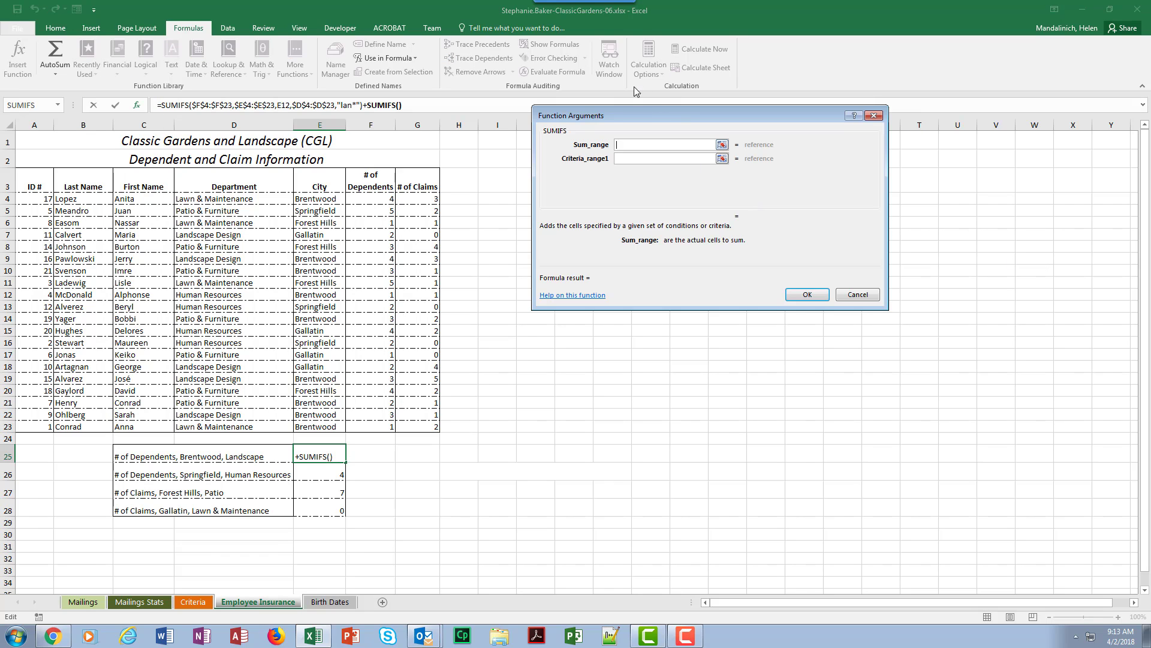
{"action": "left_click_drag", "start_coordinate": [660, 112], "coordinate": [620, 237]}
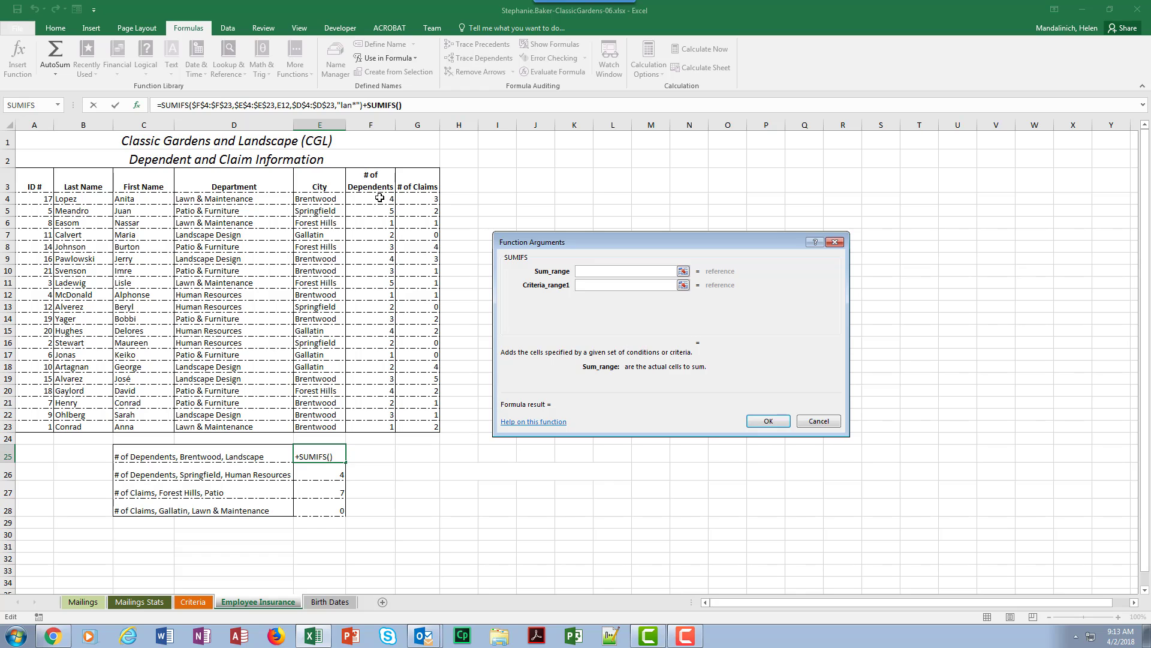
{"action": "left_click_drag", "start_coordinate": [379, 198], "coordinate": [386, 427]}
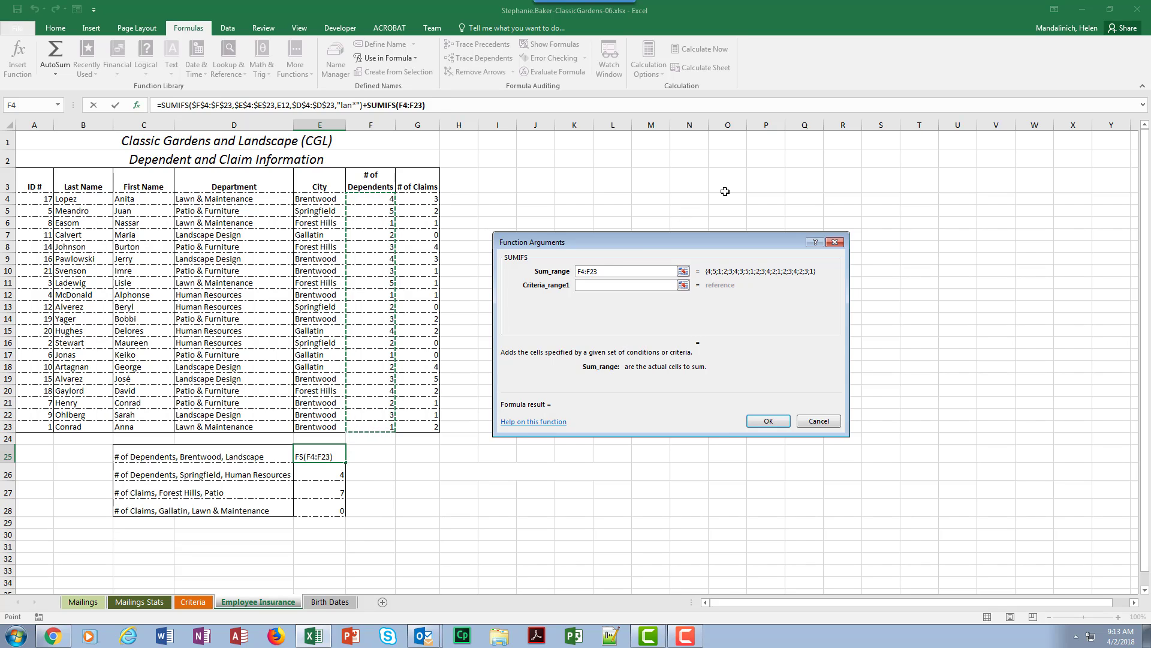
{"action": "key", "text": "F4"}
Step: Set the first criteria range to the absolute City cells $E$4:$E$23 with the criterion Brentwood
{"action": "left_click", "coordinate": [592, 285]}
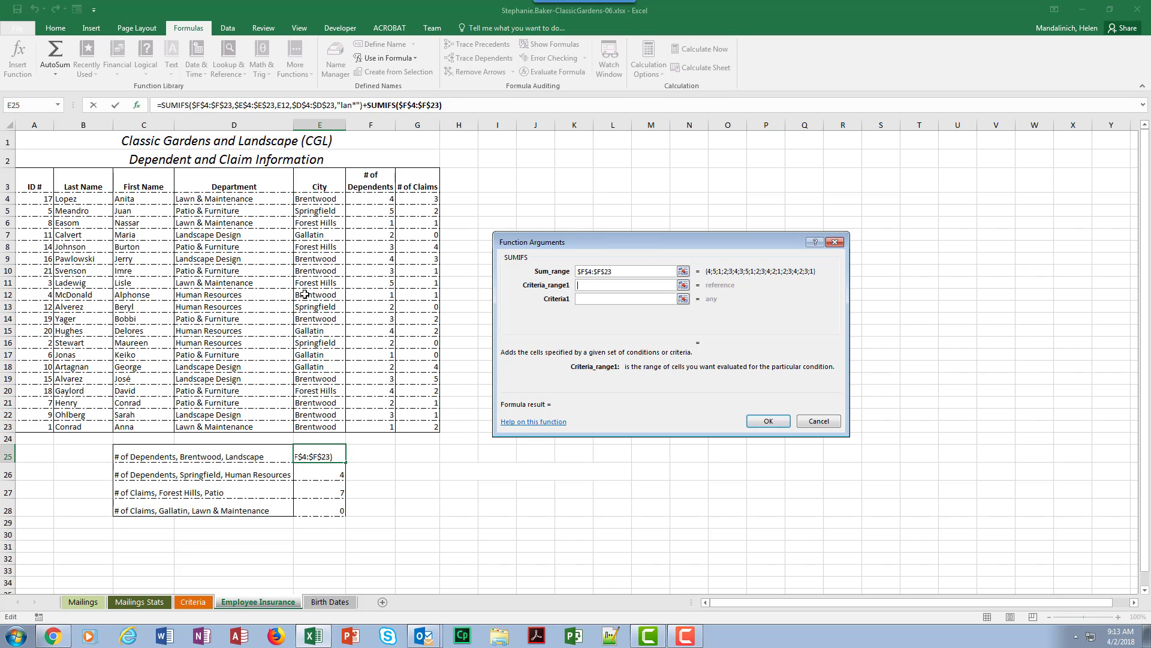
{"action": "left_click", "coordinate": [314, 199]}
{"action": "left_click_drag", "start_coordinate": [314, 199], "coordinate": [329, 428]}
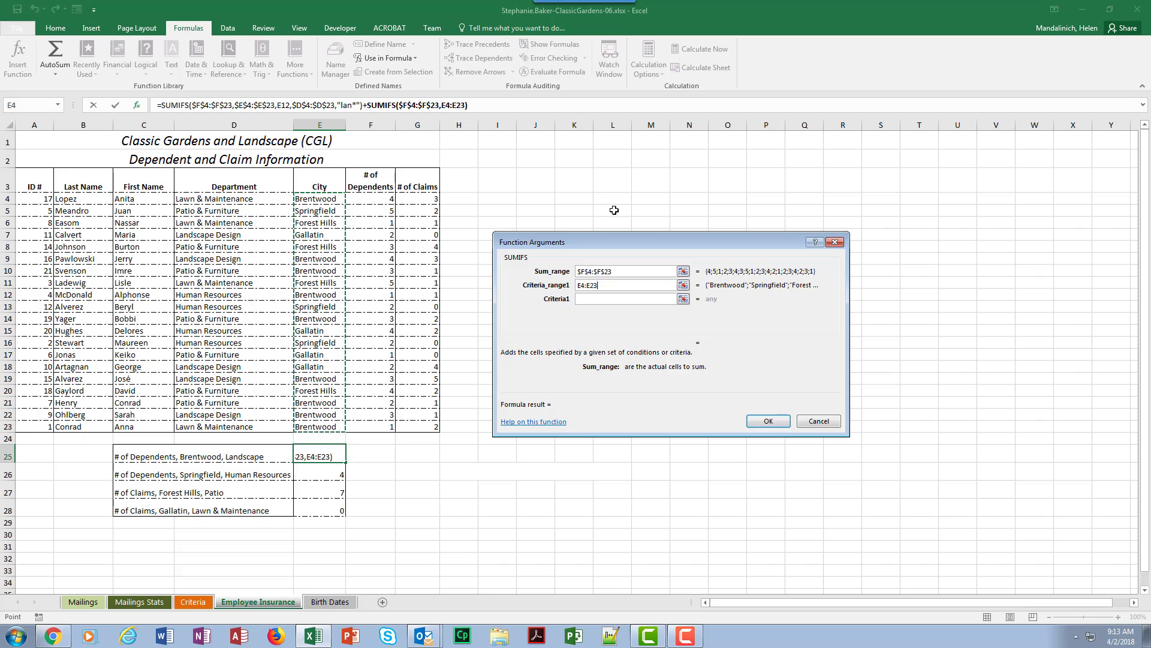
{"action": "key", "text": "F4"}
{"action": "left_click", "coordinate": [590, 301]}
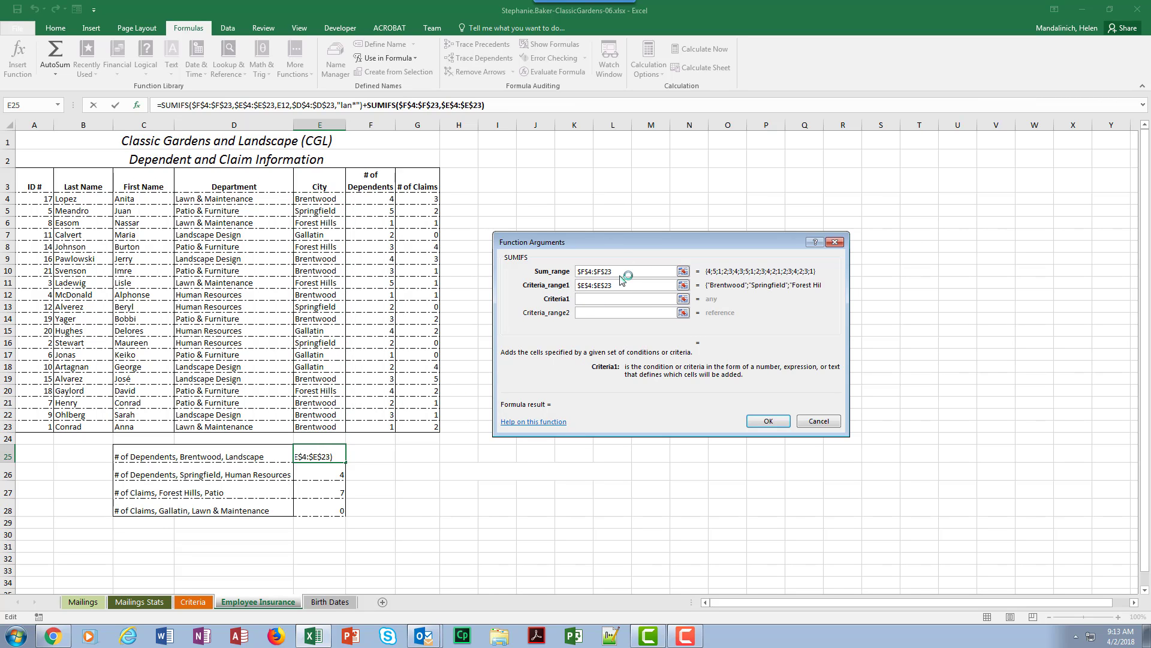
{"action": "type", "text": "Brentwood"}
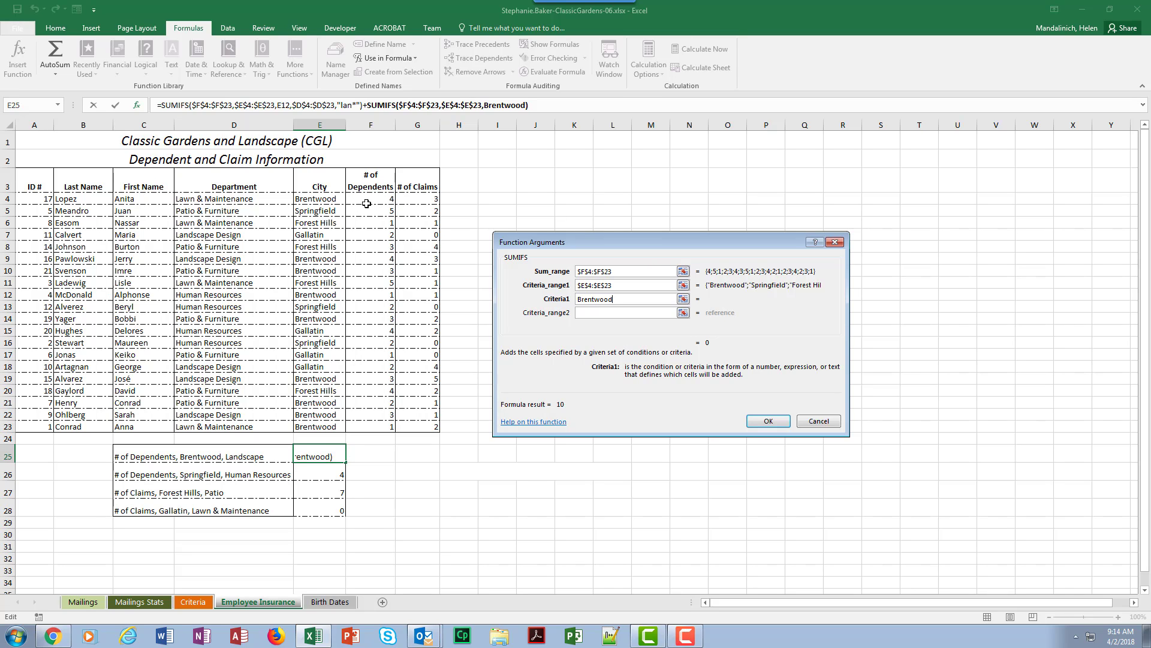
Step: Set the second criteria range to the absolute Department cells $D$4:$D$23 with the criterion lan*, and accept the function
{"action": "left_click", "coordinate": [605, 312]}
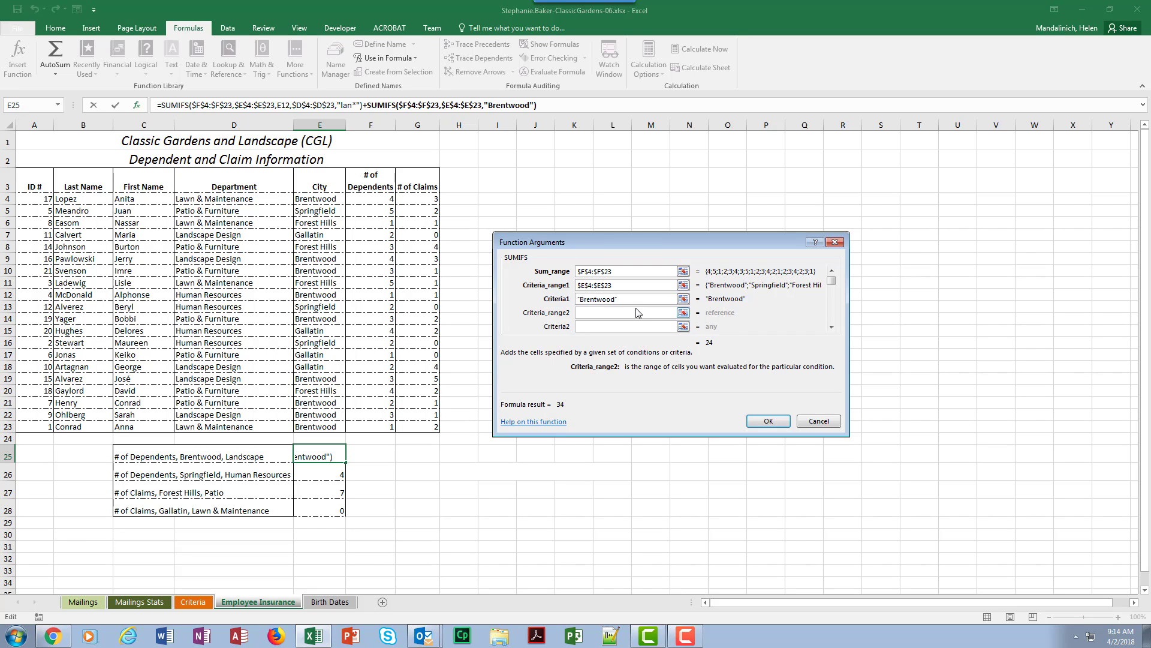
{"action": "left_click_drag", "start_coordinate": [260, 198], "coordinate": [266, 428]}
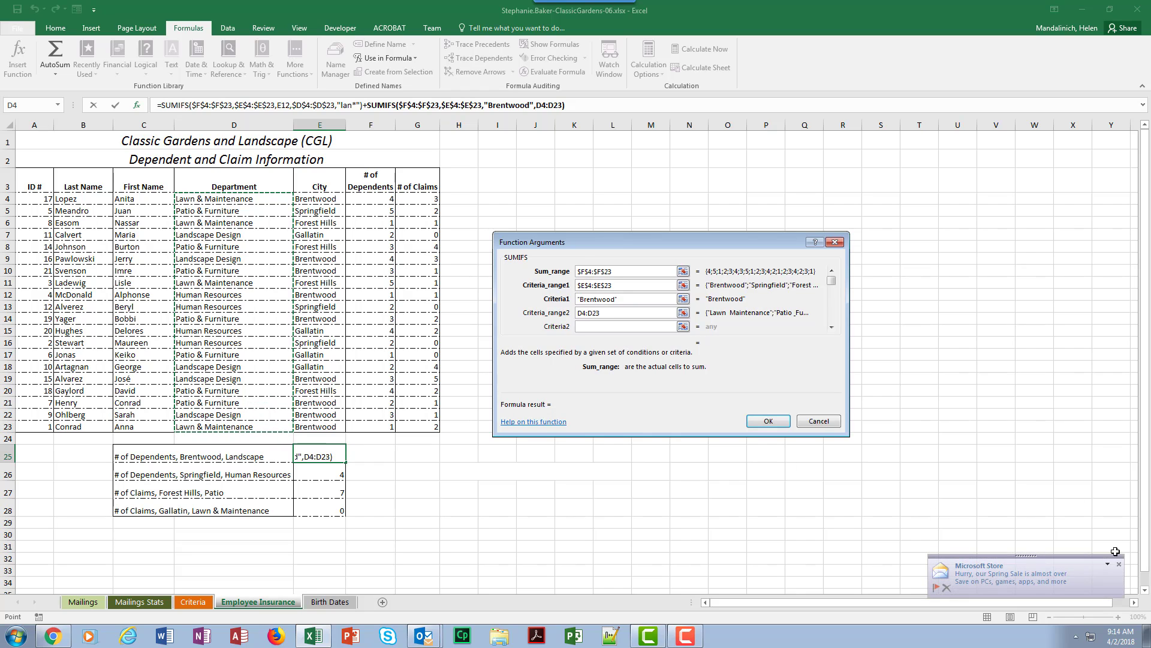
{"action": "key", "text": "F4"}
{"action": "left_click", "coordinate": [611, 326]}
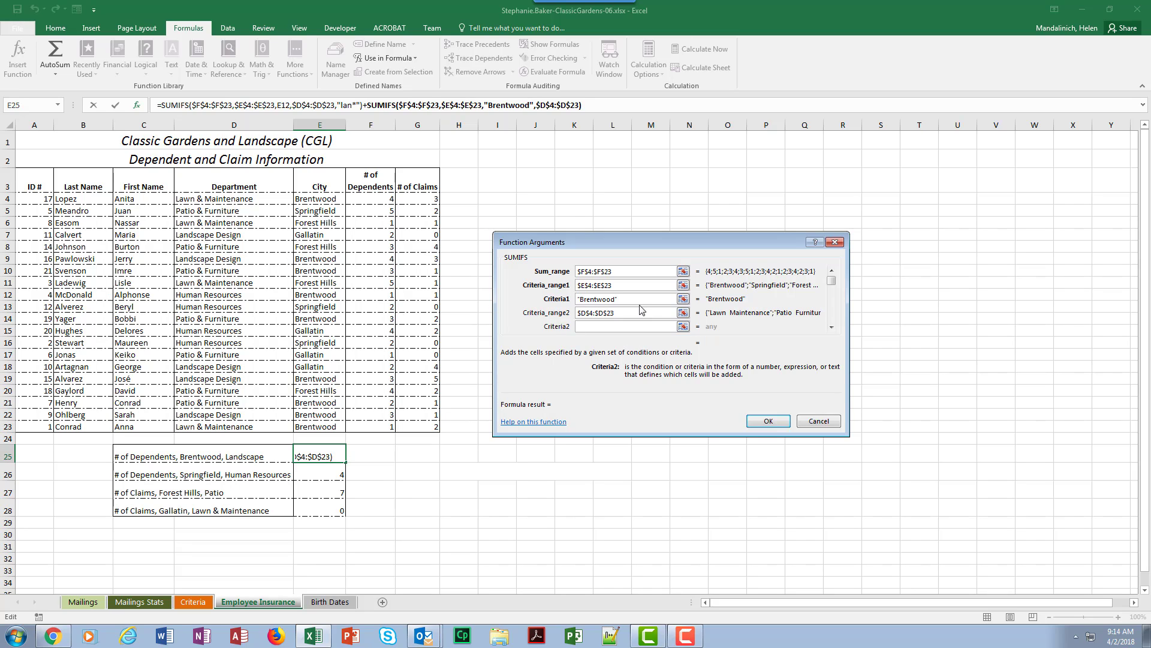
{"action": "type", "text": "lan*"}
{"action": "left_click", "coordinate": [768, 422]}
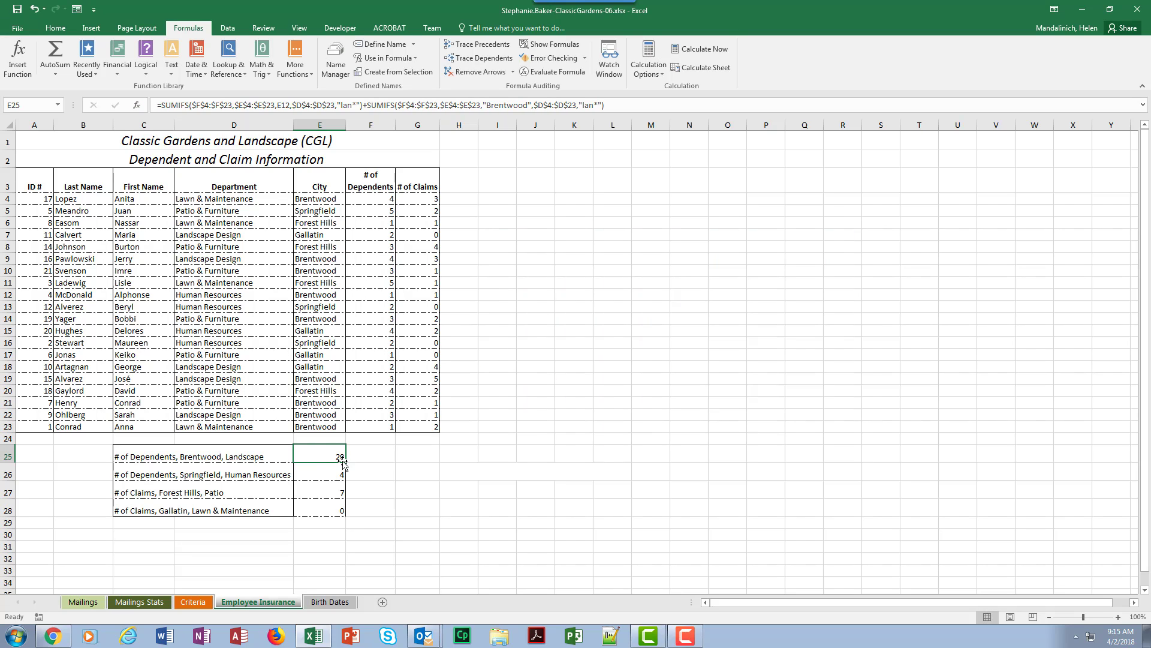
Step: Copy the combined formula from E25 down to E26
{"action": "left_click_drag", "start_coordinate": [344, 461], "coordinate": [342, 472]}
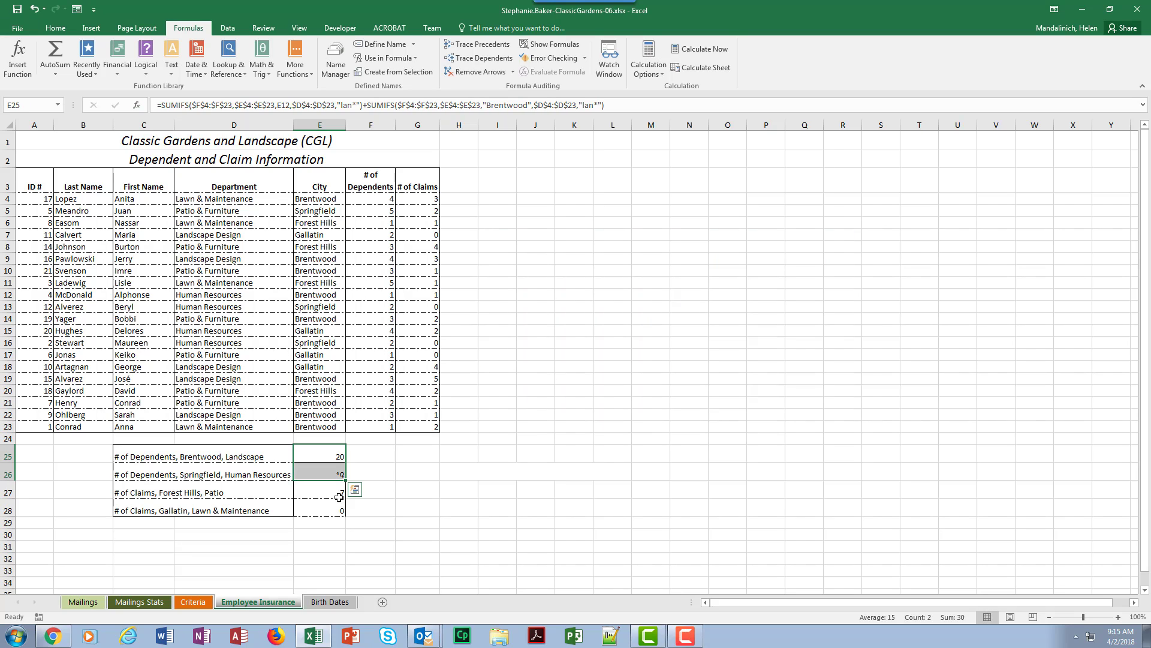
{"action": "left_click", "coordinate": [337, 472]}
Step: Remove the first SUMIFS and the plus sign from the E25 formula, keeping only the SUMIFS with the "Brentwood" criterion
{"action": "left_click", "coordinate": [336, 457]}
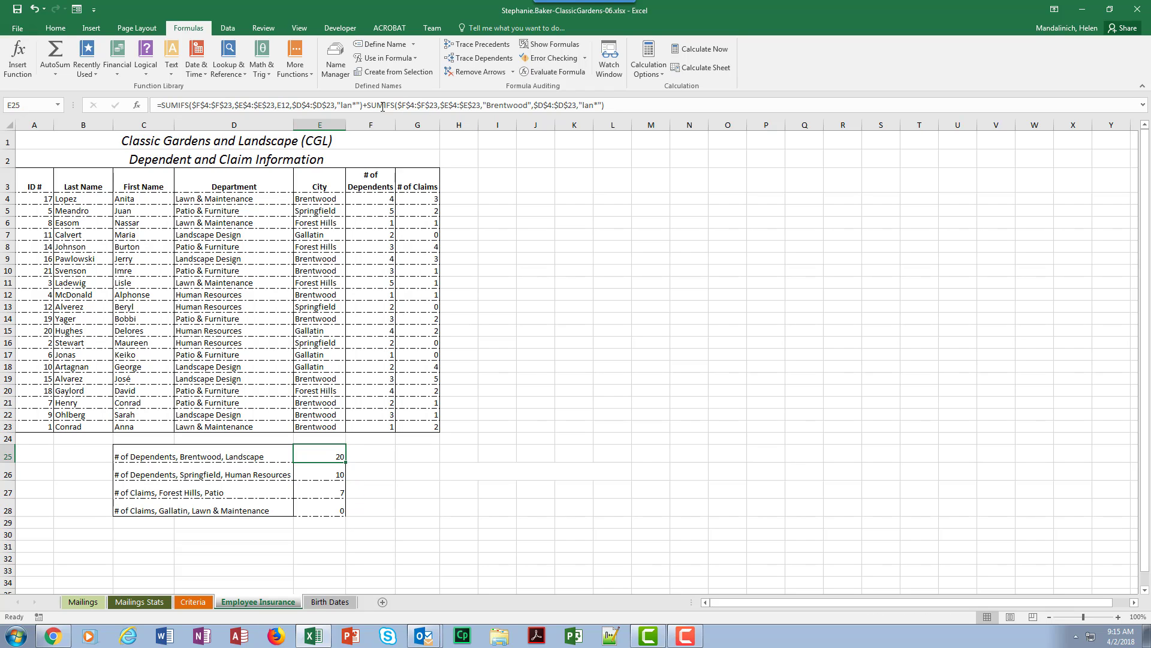
{"action": "left_click_drag", "start_coordinate": [369, 105], "coordinate": [139, 83]}
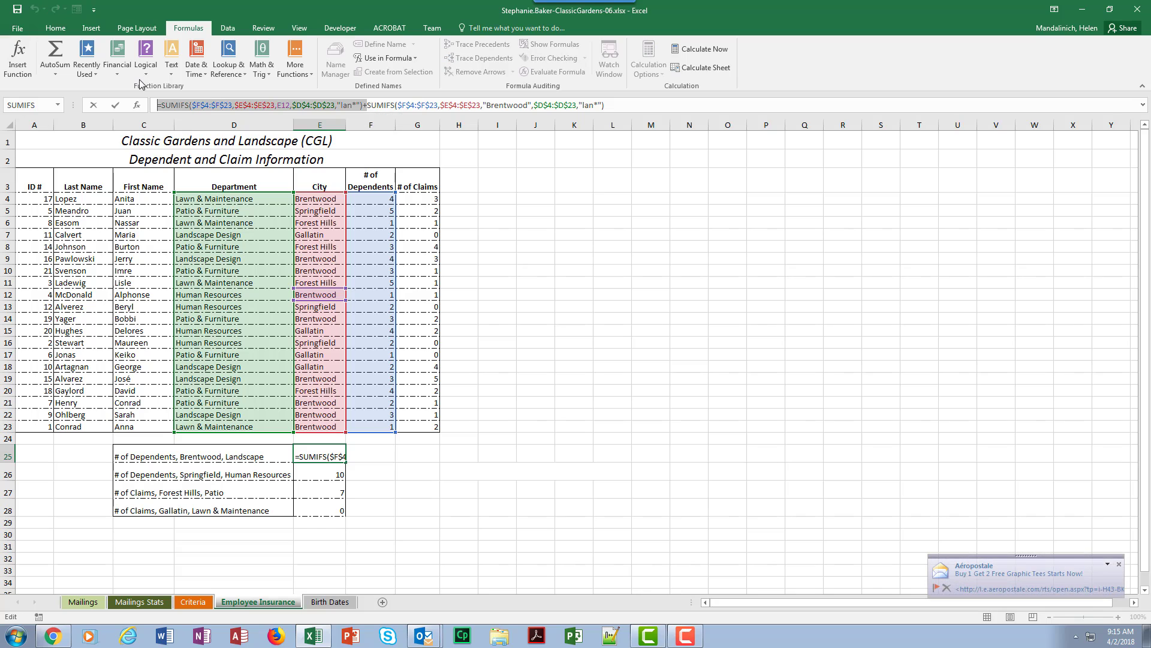
{"action": "key", "text": "BackSpace"}
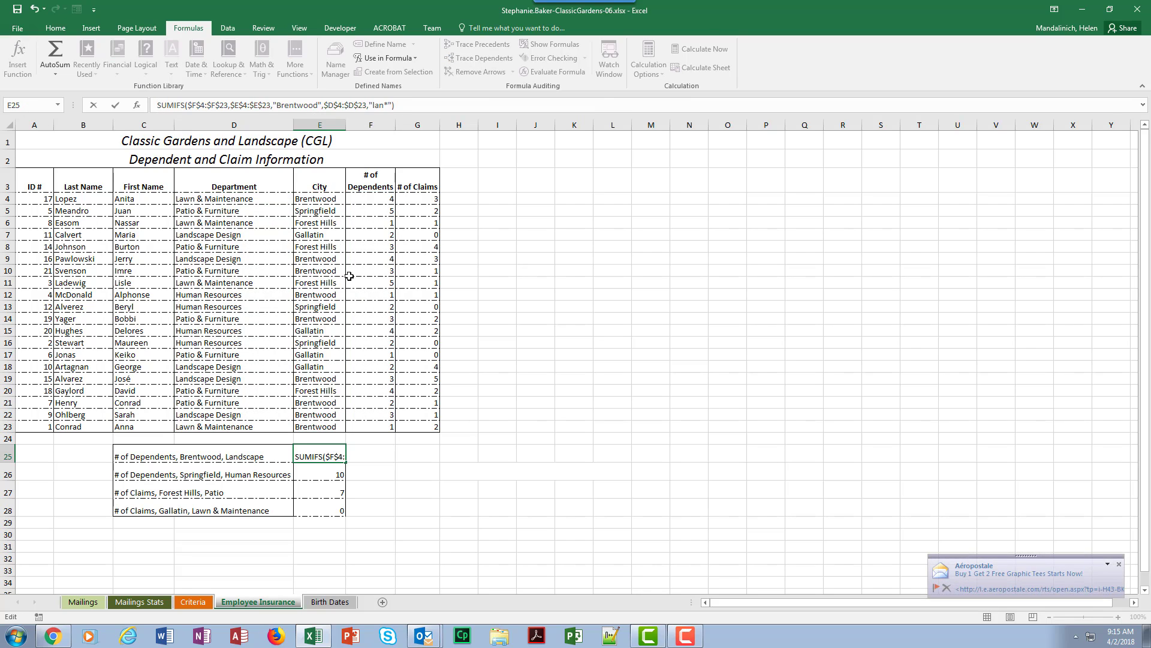
{"action": "type", "text": "="}
{"action": "key", "text": "Return"}
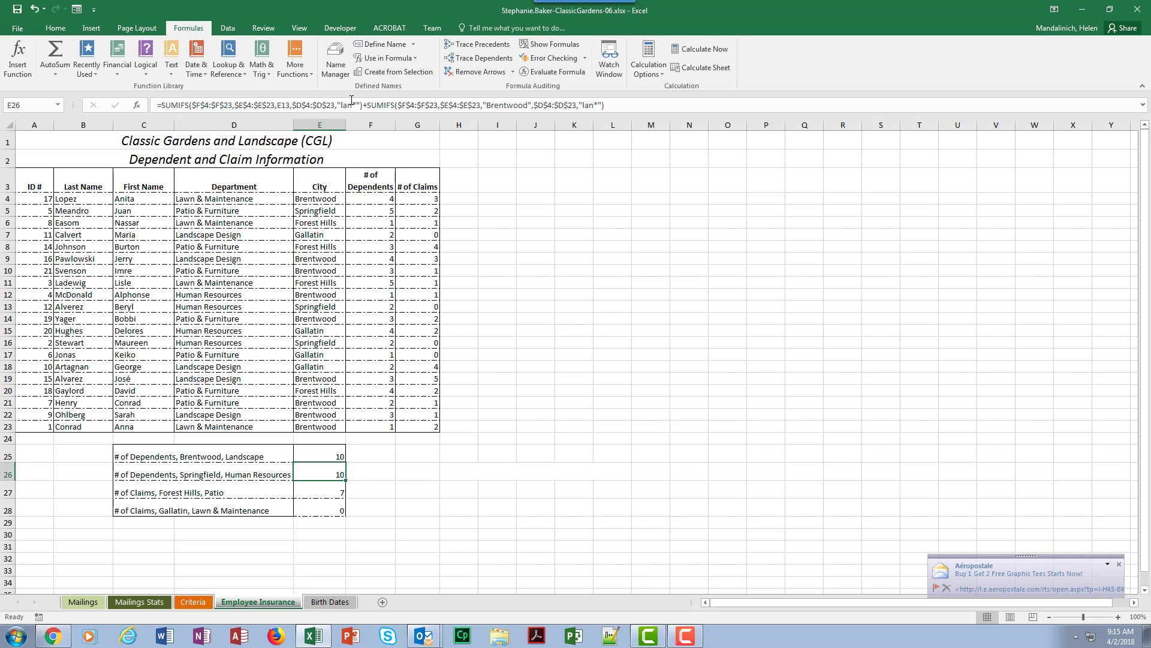
{"action": "left_click", "coordinate": [342, 458]}
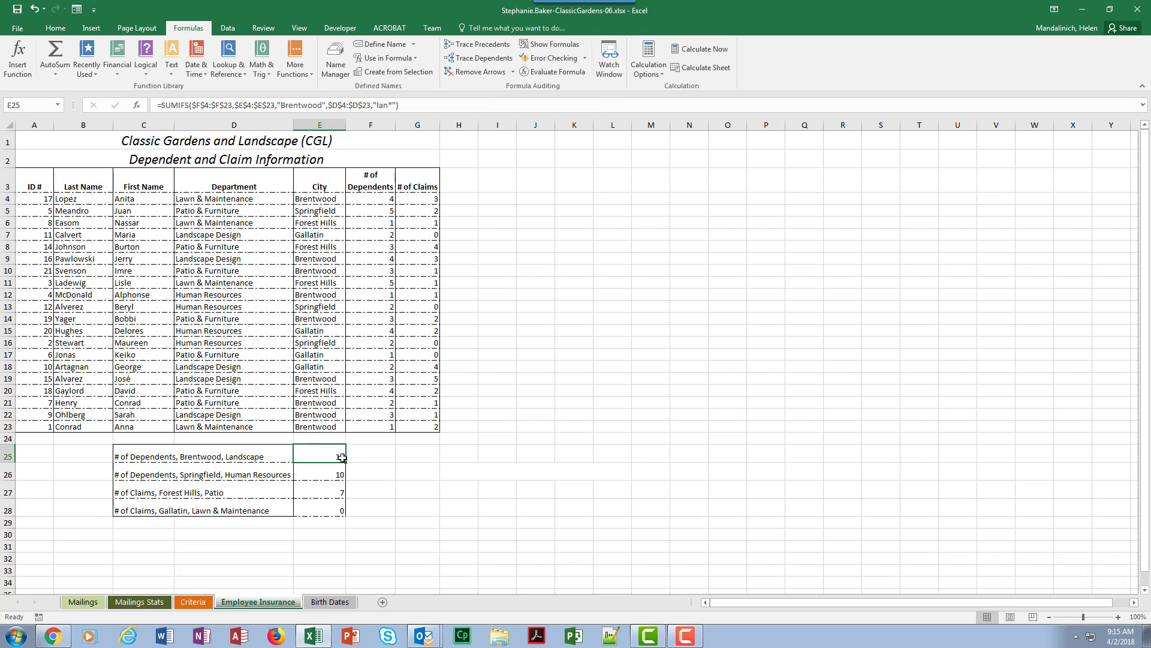
{"action": "left_click_drag", "start_coordinate": [347, 461], "coordinate": [345, 478]}
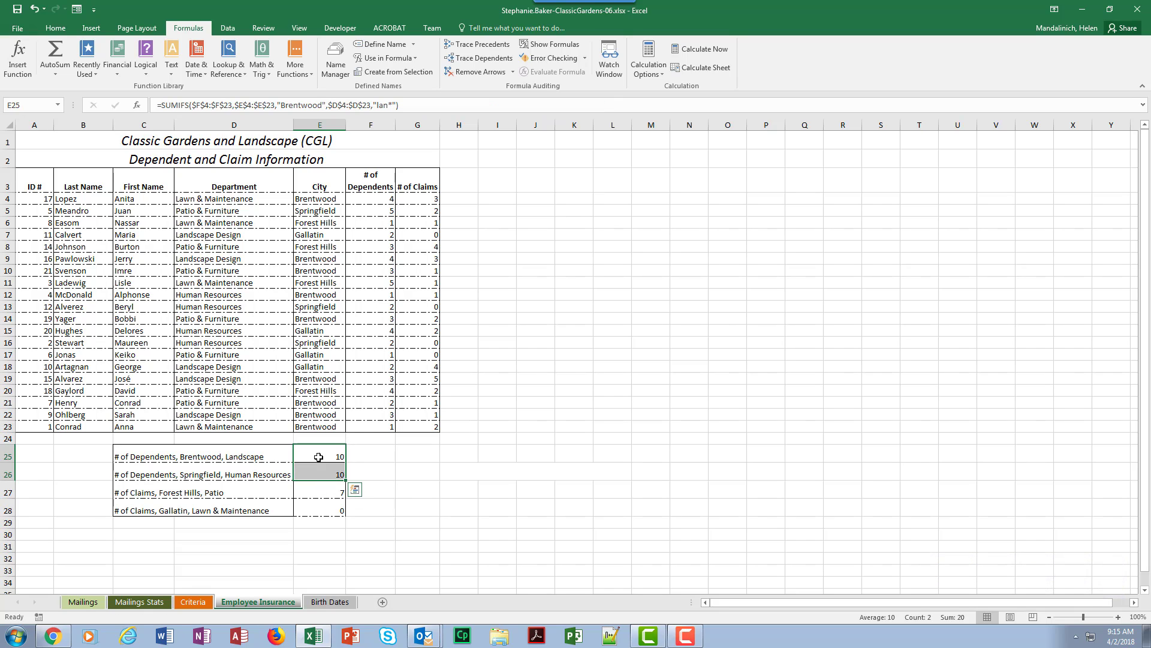
{"action": "left_click", "coordinate": [318, 467]}
{"action": "left_click", "coordinate": [326, 475]}
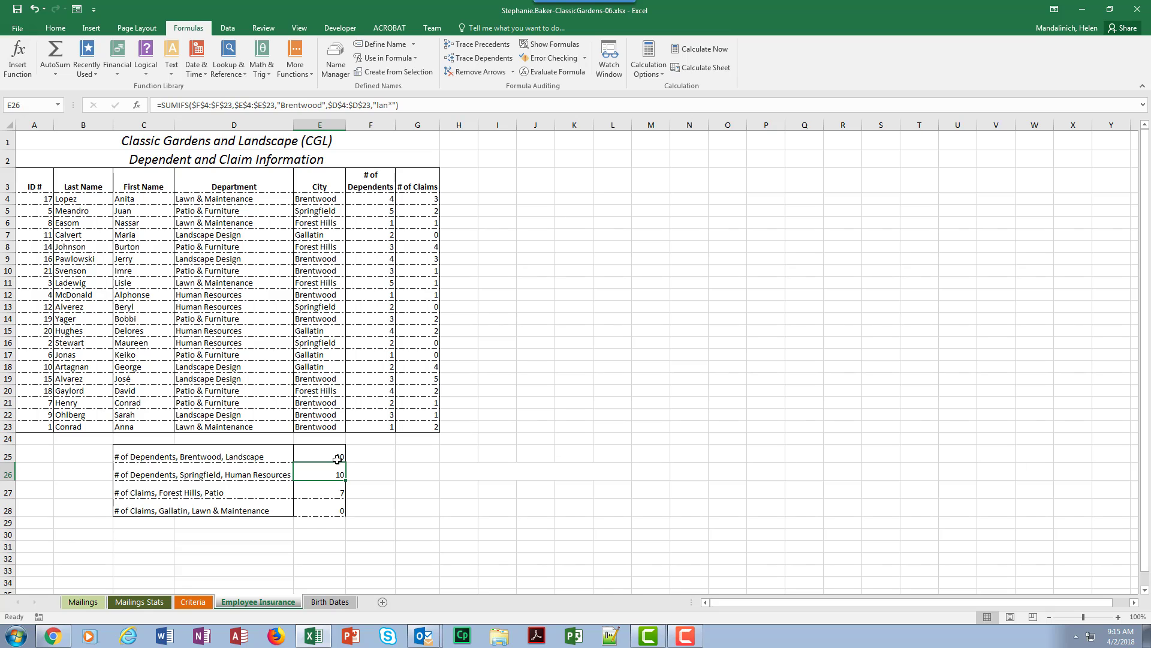
{"action": "key", "text": "Delete"}
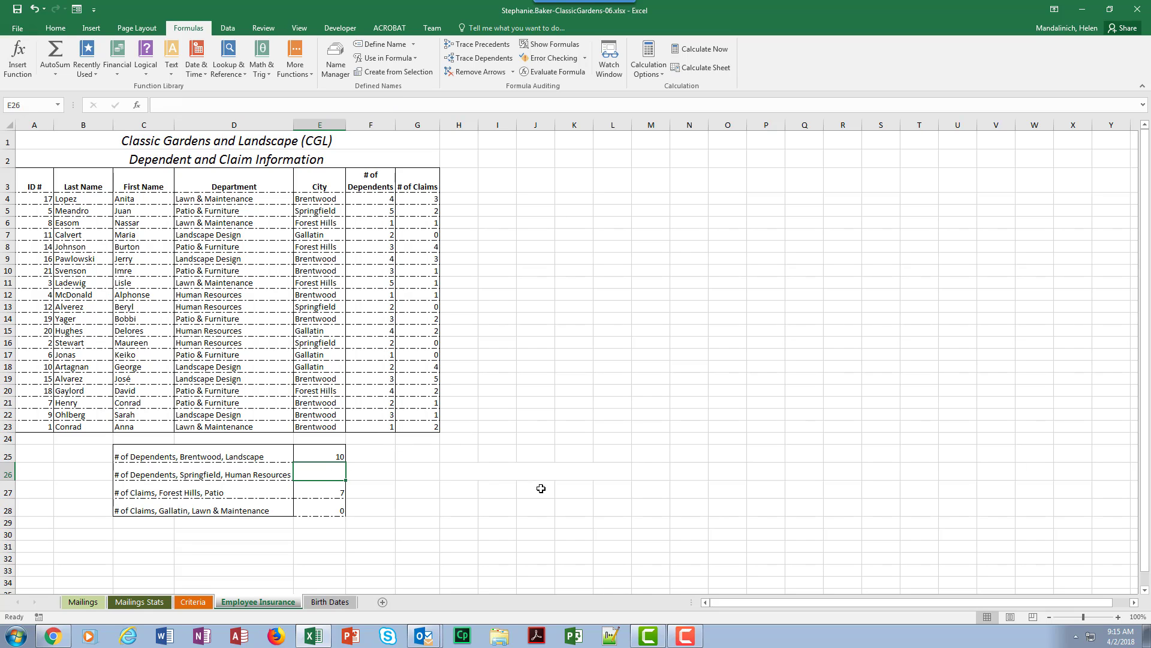
Step: Fill the Brentwood dependents formula from E25 down into the Springfield, Human Resources cell E26
{"action": "left_click", "coordinate": [536, 488]}
{"action": "left_click", "coordinate": [312, 452]}
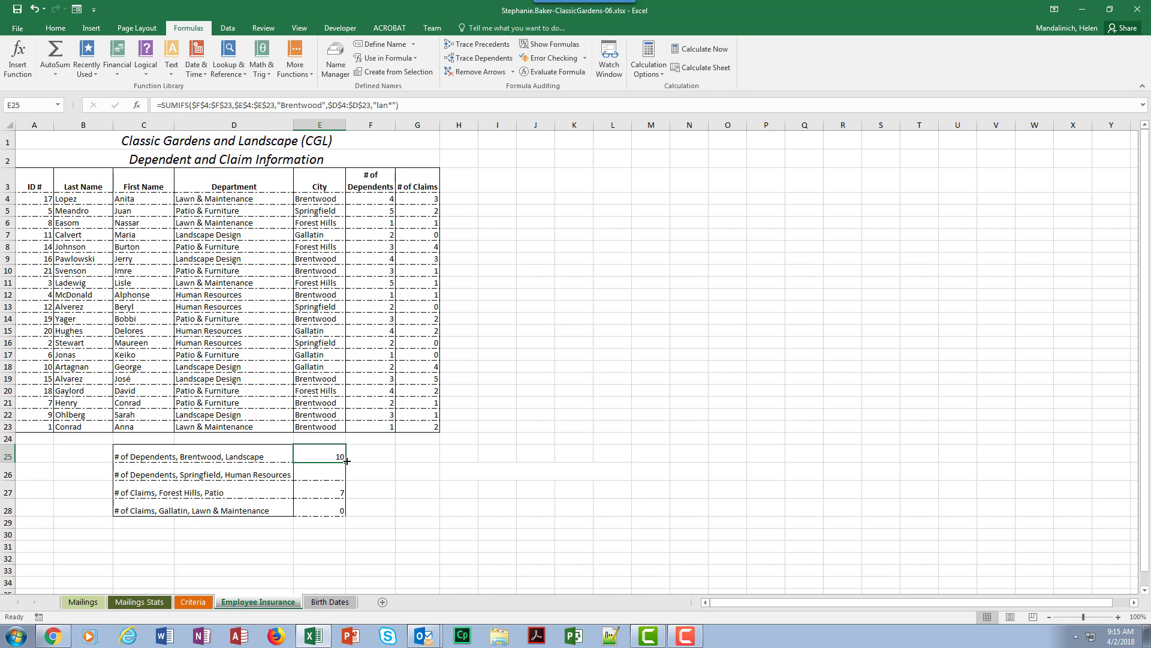
{"action": "left_click_drag", "start_coordinate": [340, 462], "coordinate": [340, 477]}
{"action": "left_click", "coordinate": [320, 475]}
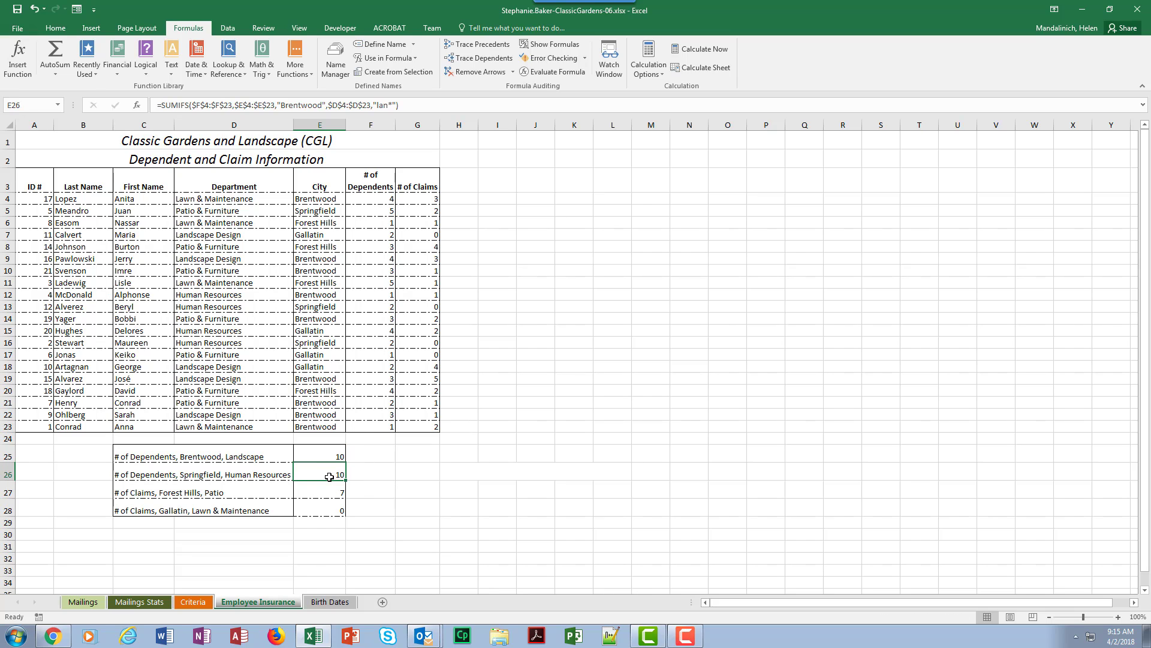
Step: Reopen the SUMIFS arguments of E26 and set the city criterion to Springfield
{"action": "left_click", "coordinate": [18, 57]}
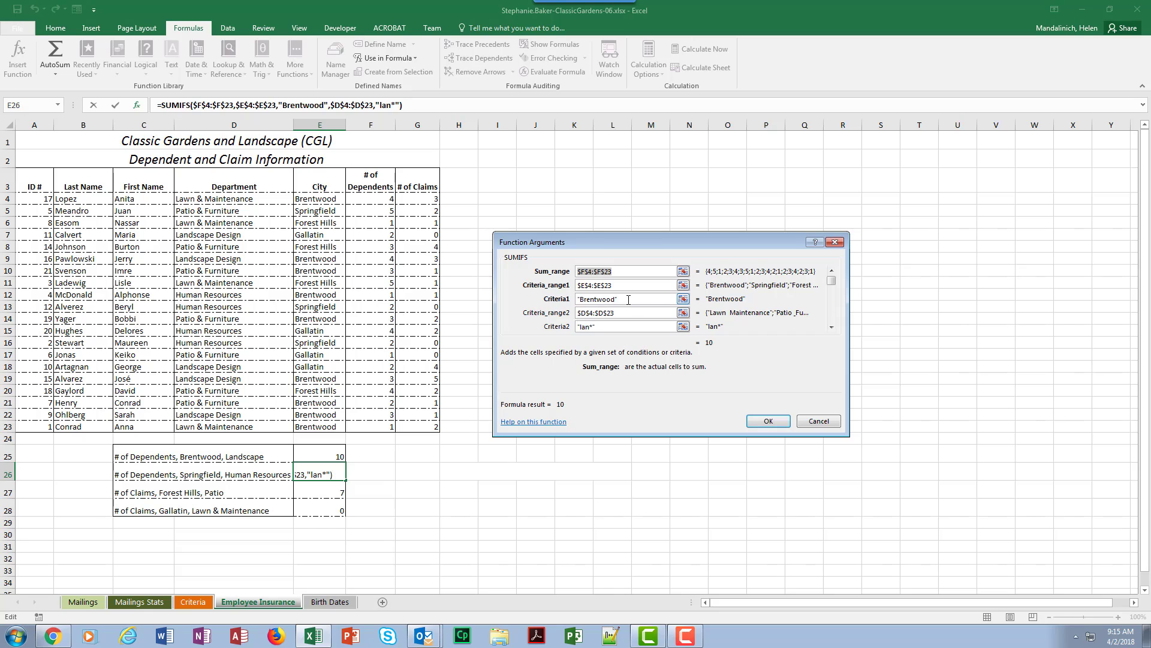
{"action": "left_click", "coordinate": [560, 298]}
{"action": "type", "text": "Human R"}
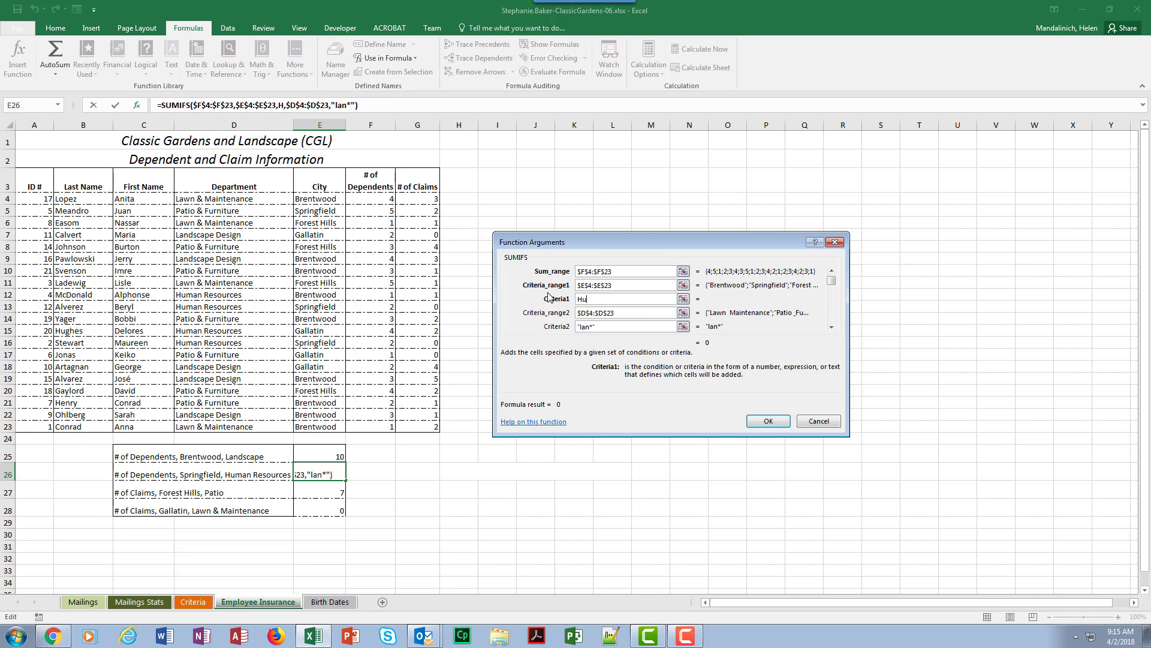
{"action": "key", "text": "BackSpace"}
{"action": "key", "text": "BackSpace"}
{"action": "key", "text": "BackSpace"}
{"action": "key", "text": "BackSpace"}
{"action": "key", "text": "BackSpace"}
{"action": "key", "text": "BackSpace"}
{"action": "key", "text": "BackSpace"}
{"action": "type", "text": "Spring"}
{"action": "key", "text": "BackSpace"}
{"action": "key", "text": "BackSpace"}
{"action": "type", "text": "ngfield"}
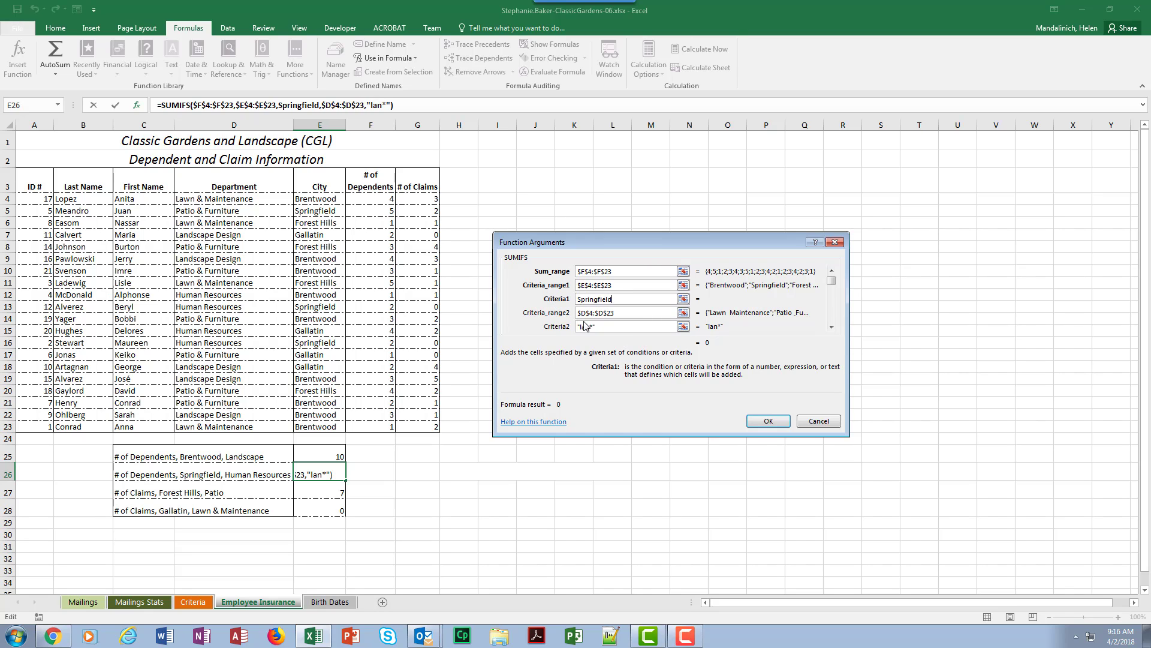
Step: Set the department criterion of the E26 formula to hum* and accept the function
{"action": "left_click", "coordinate": [604, 329]}
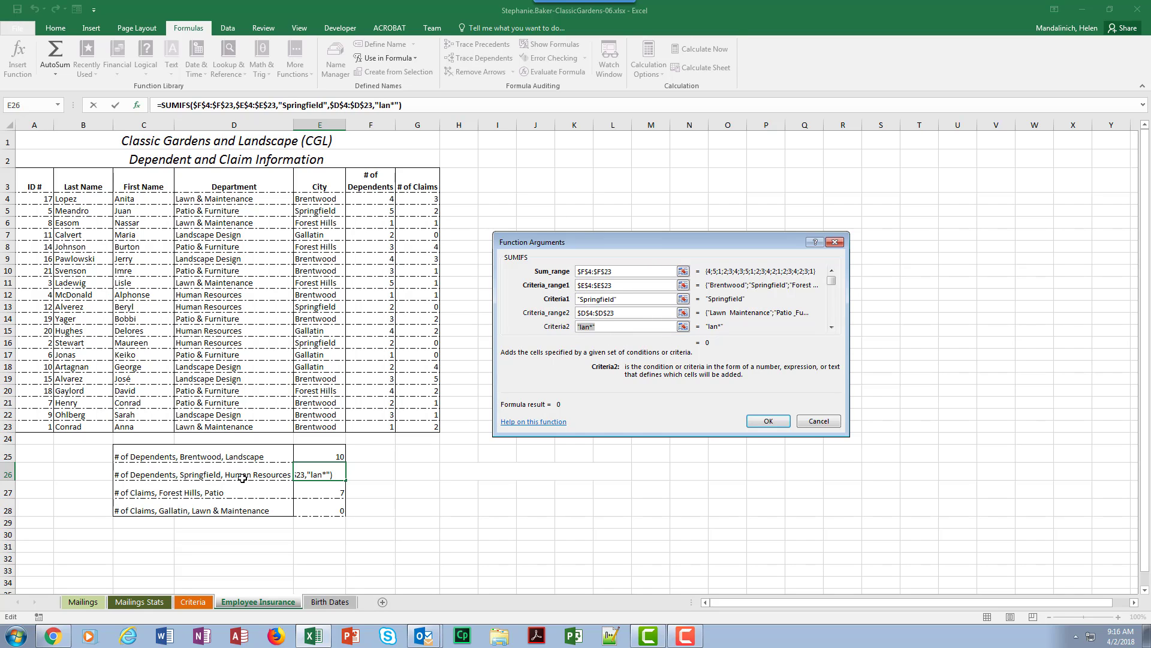
{"action": "type", "text": "hum*"}
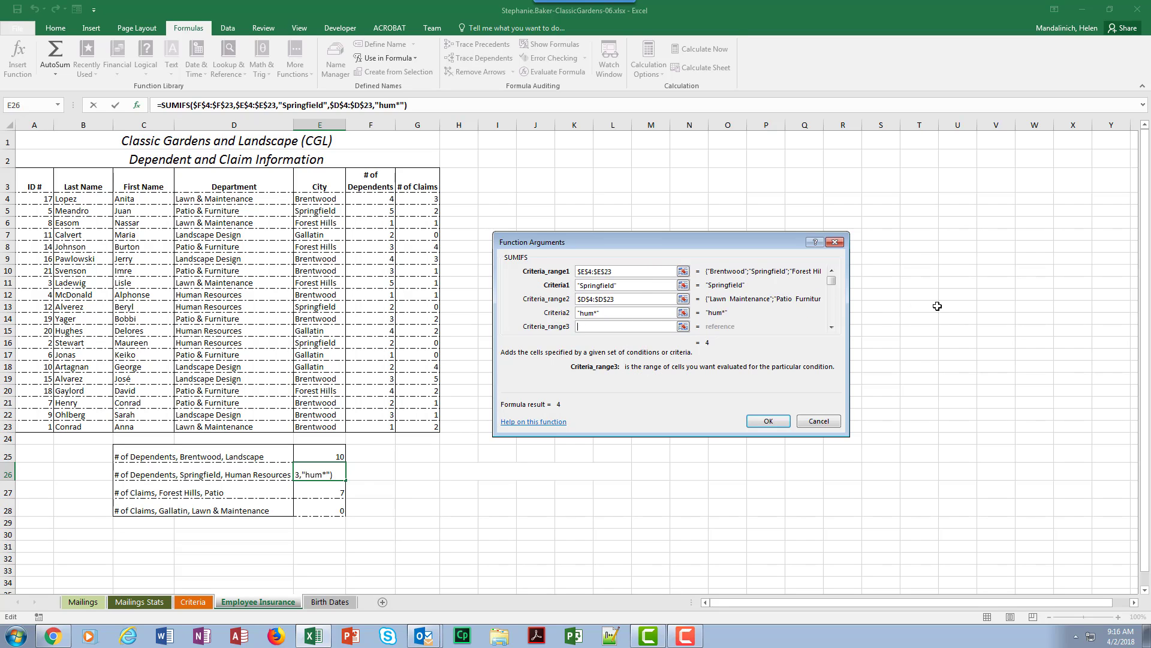
{"action": "left_click", "coordinate": [763, 422]}
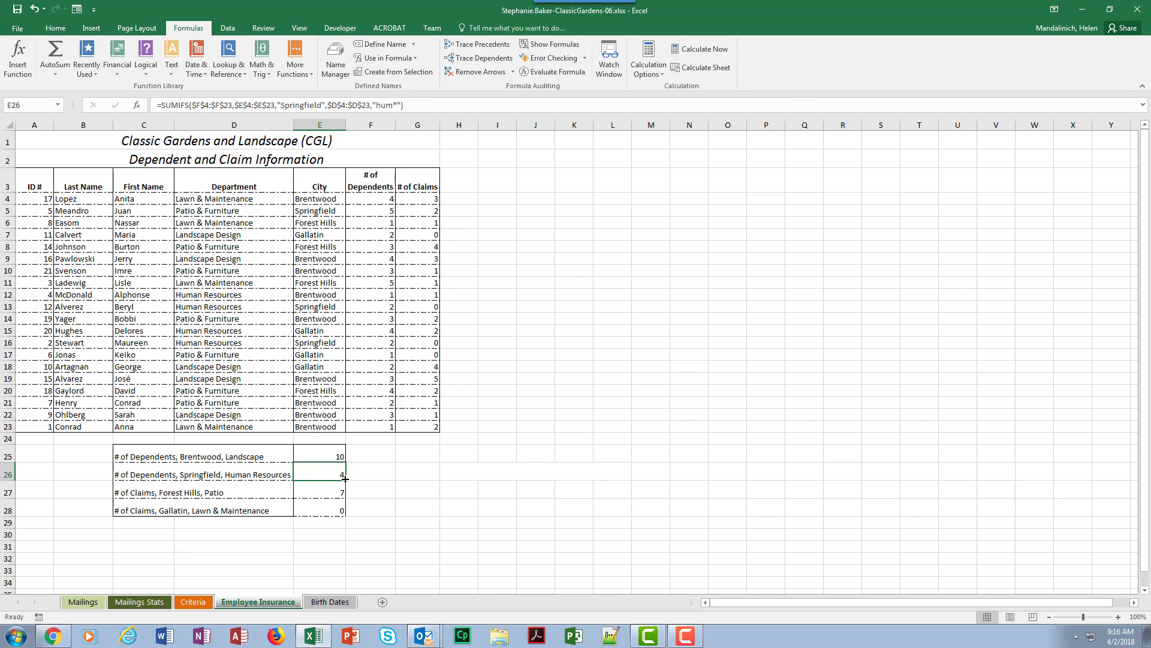
Step: Fill the E26 formula down into the Forest Hills, Patio cell E27 and set its sum range to the claims cells $G$4:$G$23
{"action": "left_click_drag", "start_coordinate": [345, 479], "coordinate": [346, 491]}
{"action": "left_click", "coordinate": [337, 491]}
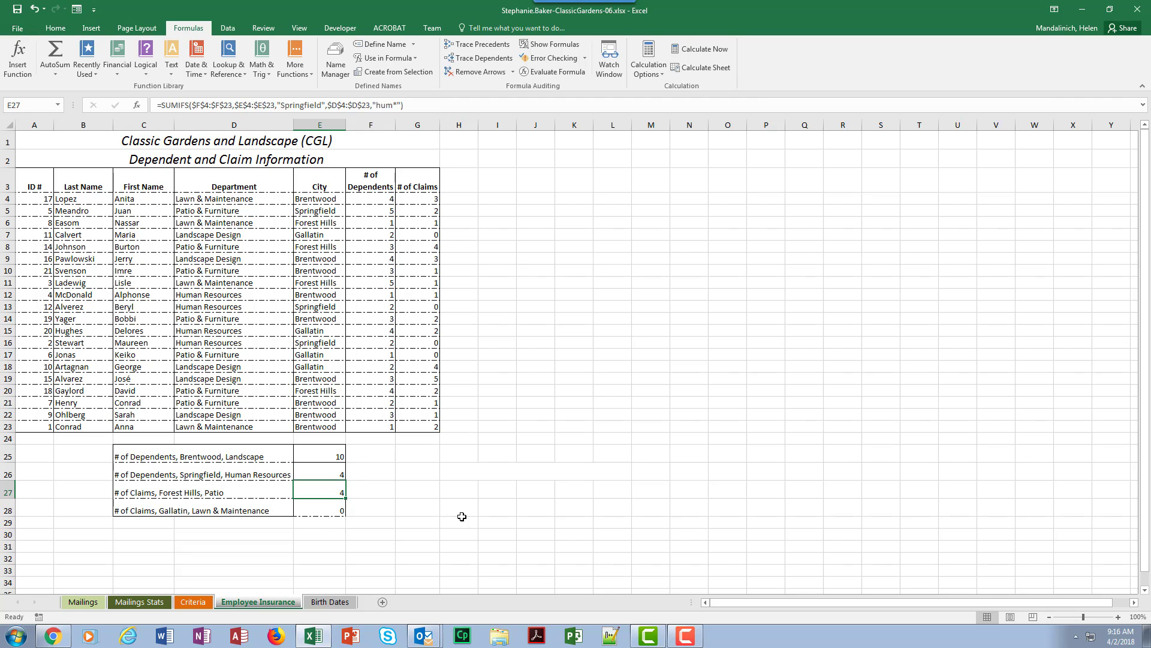
{"action": "left_click", "coordinate": [32, 50]}
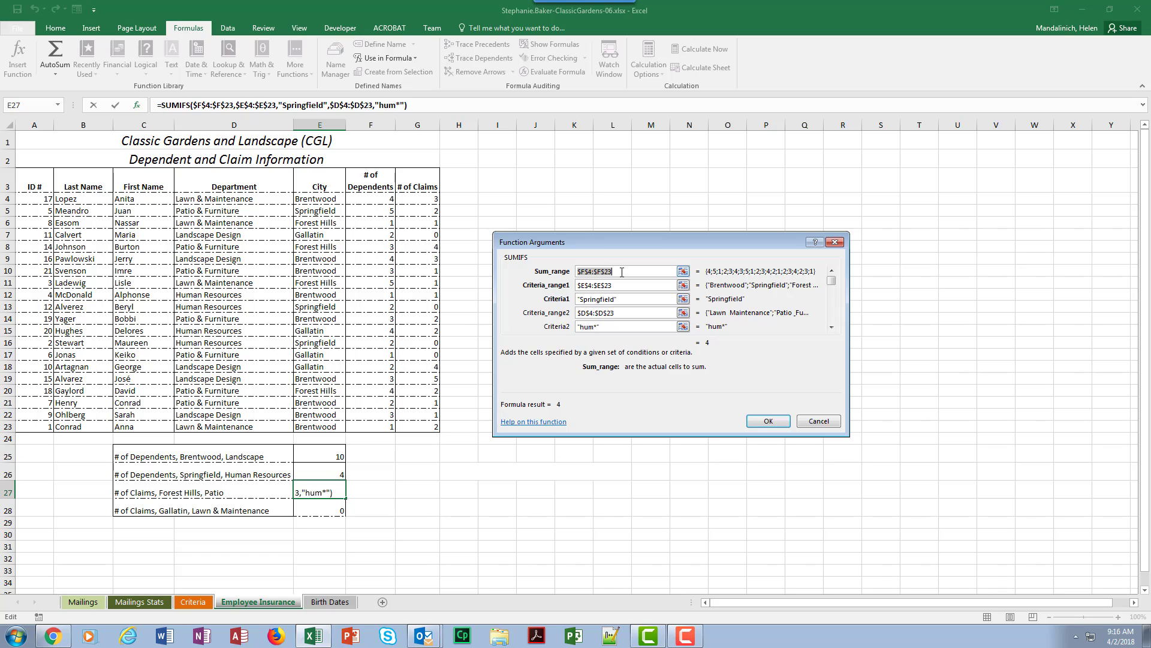
{"action": "key", "text": "Delete"}
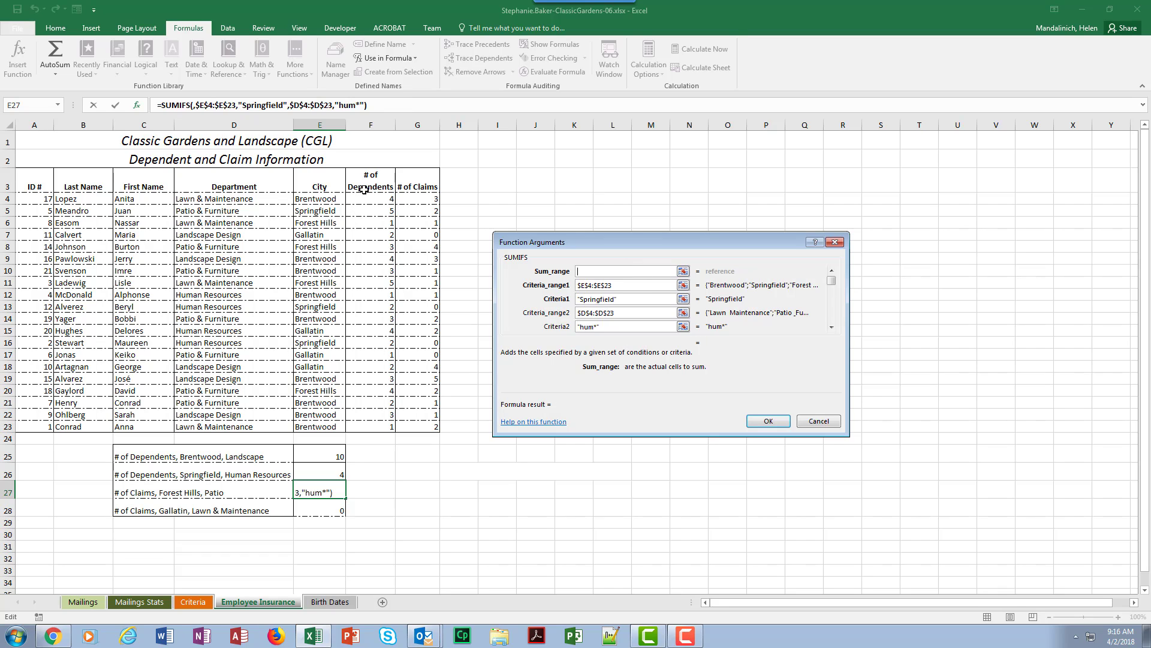
{"action": "left_click_drag", "start_coordinate": [419, 200], "coordinate": [417, 427]}
{"action": "key", "text": "F4"}
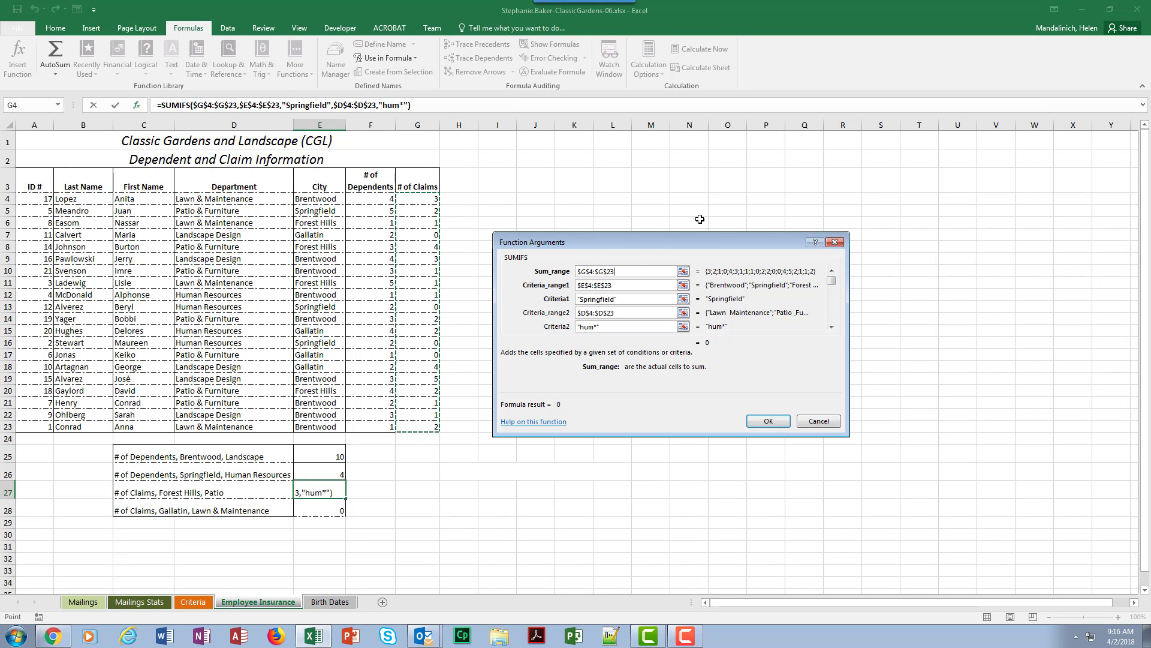
Step: Set the E27 formula's city criterion to Fores* and its department criterion to pat*, and accept the function
{"action": "left_click", "coordinate": [626, 295]}
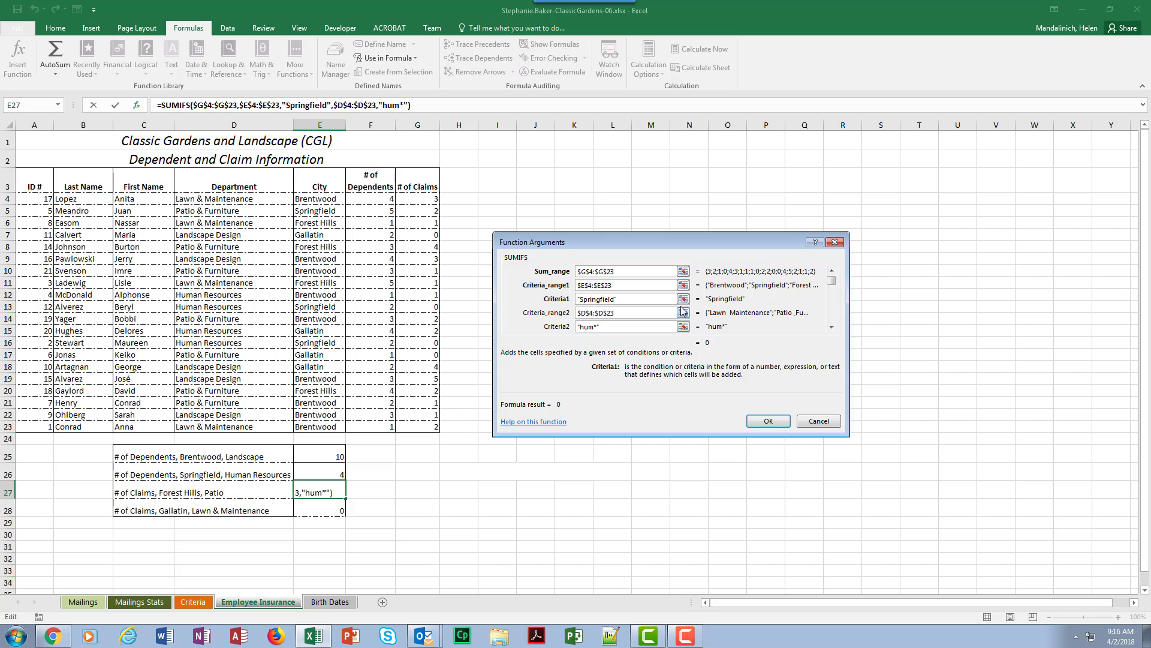
{"action": "left_click_drag", "start_coordinate": [627, 301], "coordinate": [545, 302]}
{"action": "type", "text": "Fores"}
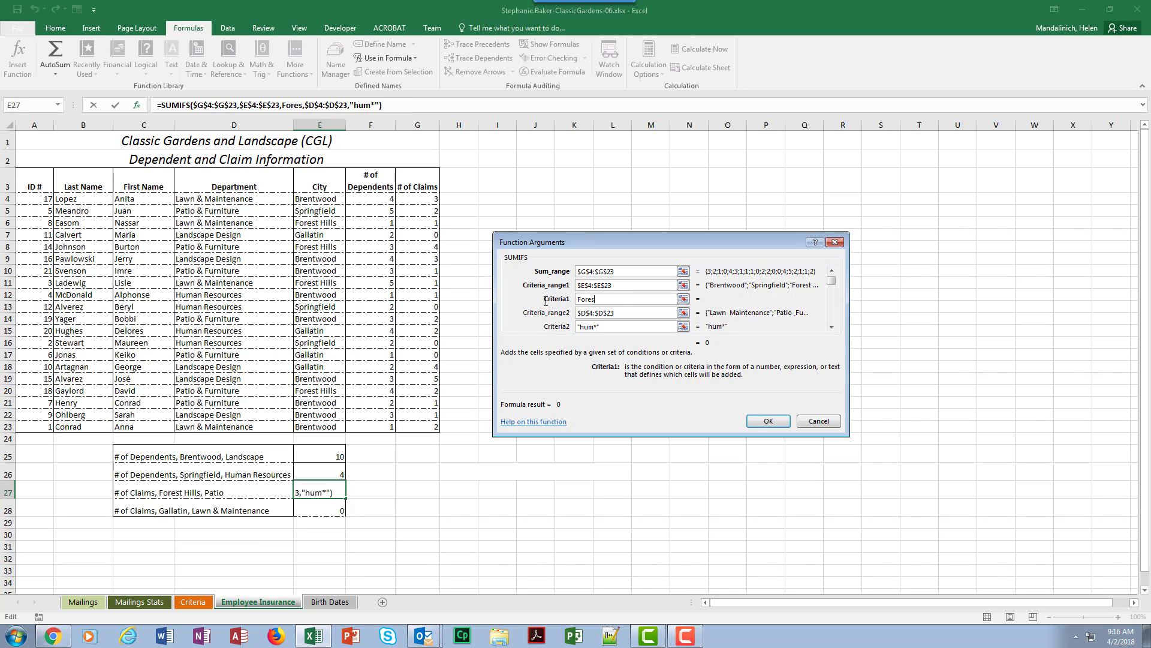
{"action": "type", "text": "*"}
{"action": "left_click_drag", "start_coordinate": [615, 328], "coordinate": [551, 330]}
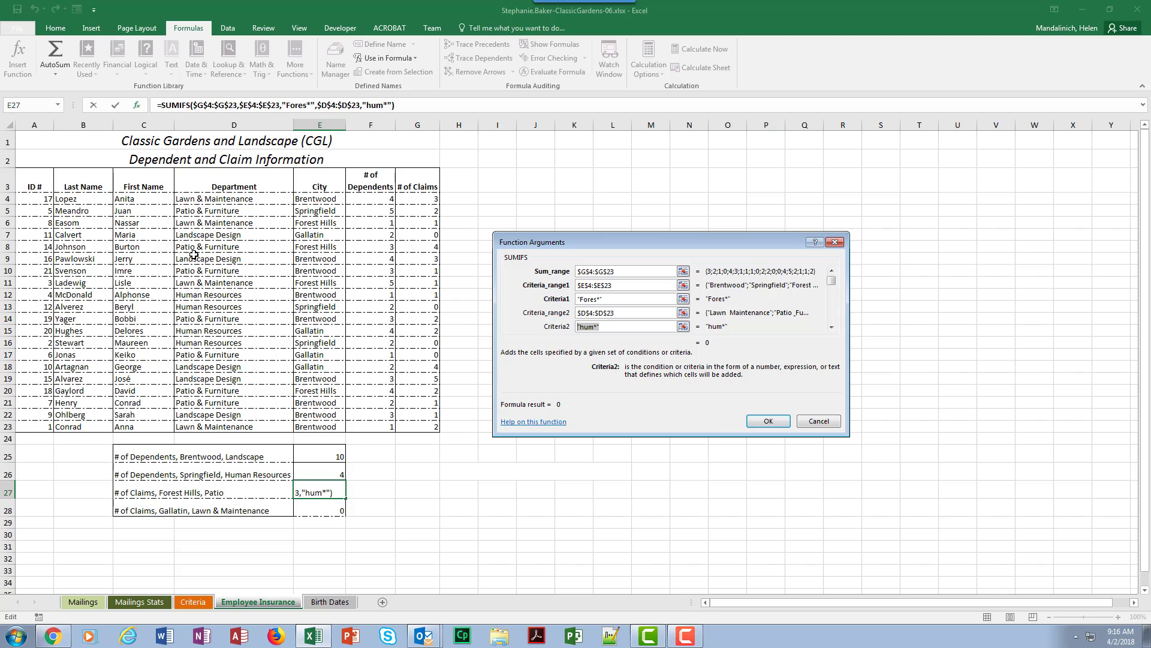
{"action": "type", "text": "pat*"}
{"action": "left_click", "coordinate": [769, 423]}
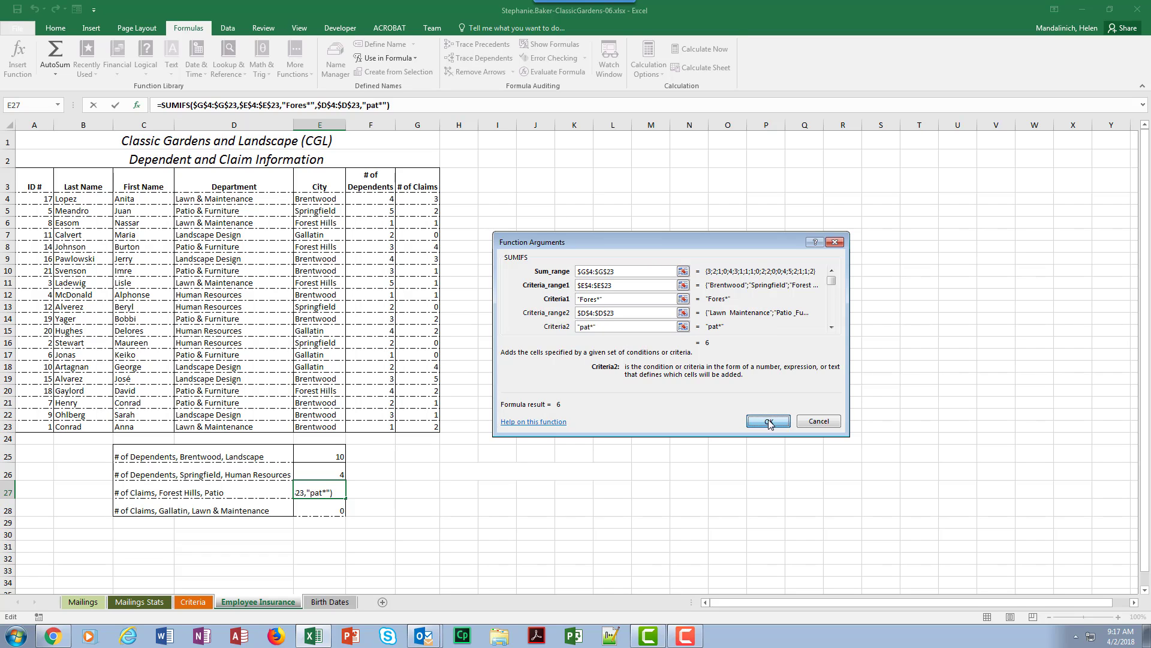
Step: Fill the E27 formula down into the Gallatin, Lawn & Maintenance cell E28 and set its city criterion to Gall*
{"action": "left_click_drag", "start_coordinate": [345, 498], "coordinate": [345, 515]}
{"action": "left_click", "coordinate": [333, 508]}
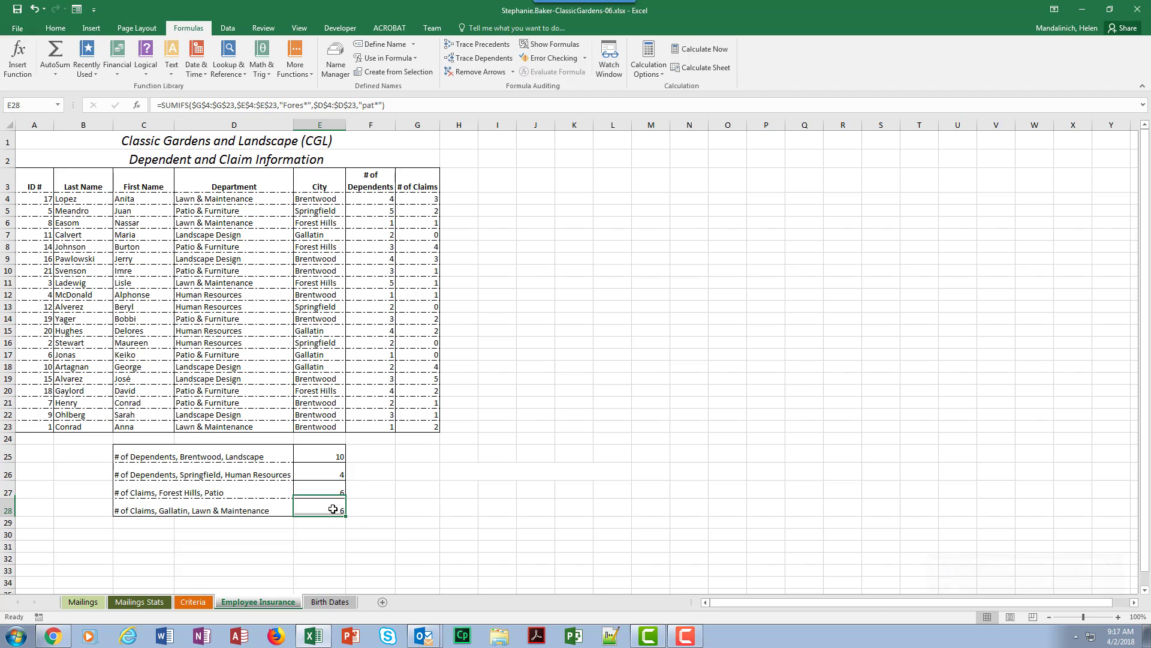
{"action": "left_click", "coordinate": [16, 56]}
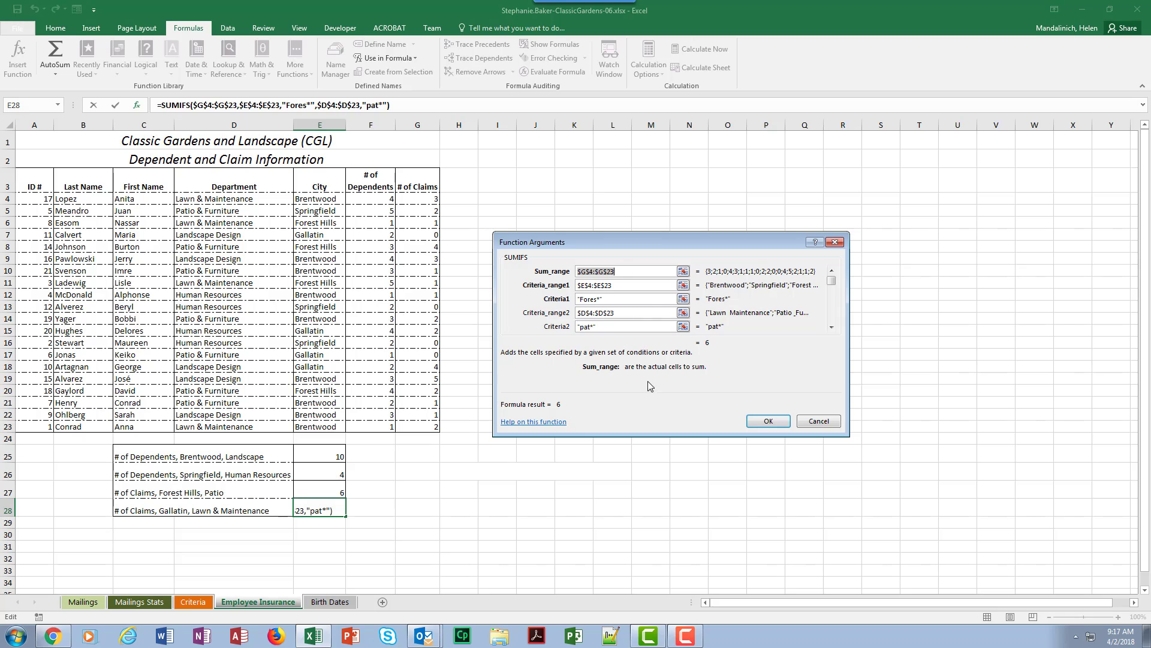
{"action": "left_click_drag", "start_coordinate": [642, 298], "coordinate": [564, 302]}
{"action": "type", "text": "Gall"}
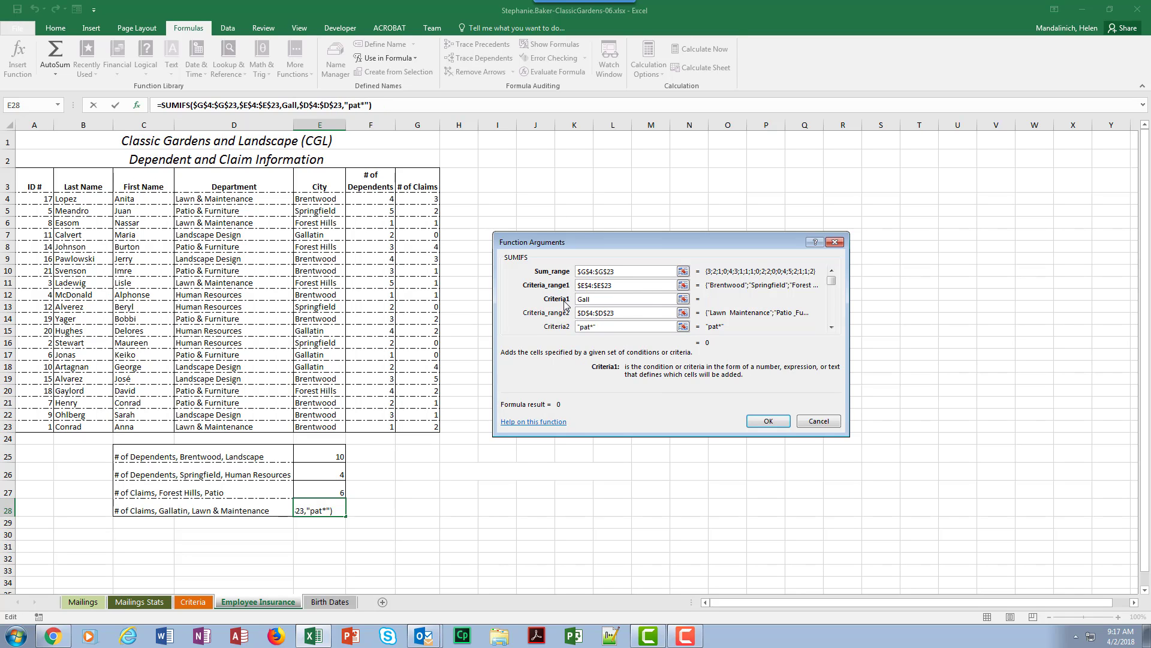
{"action": "type", "text": "*"}
Step: Set the department criterion of the E28 formula to law* and accept the function
{"action": "left_click_drag", "start_coordinate": [648, 327], "coordinate": [523, 320]}
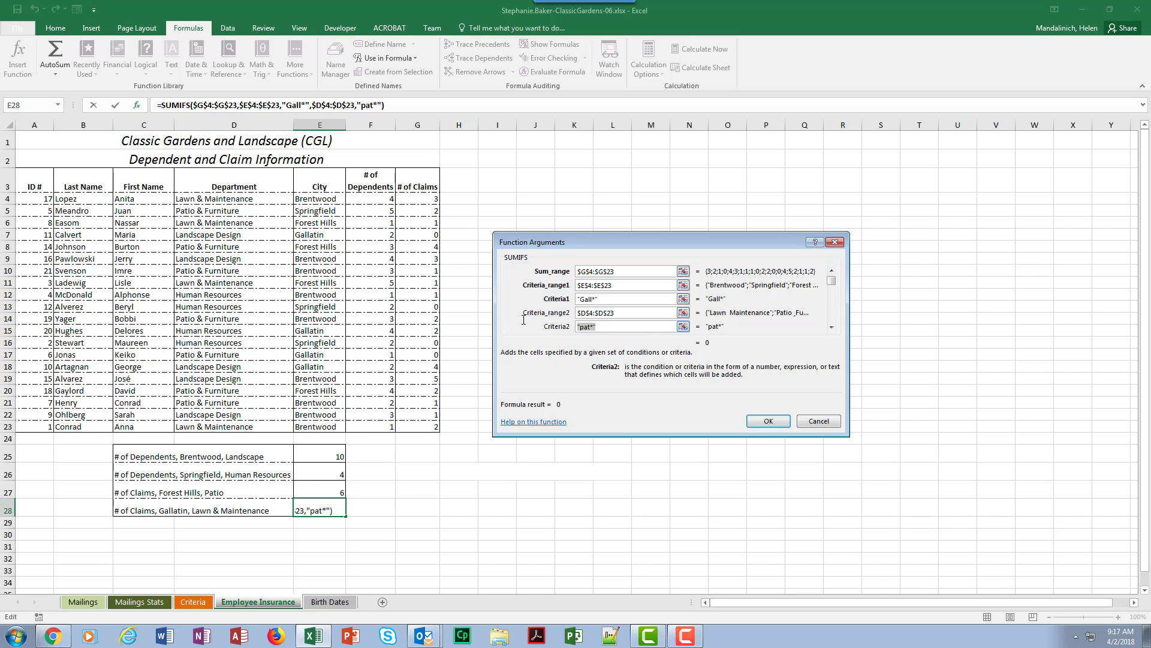
{"action": "type", "text": "law*"}
{"action": "left_click", "coordinate": [768, 421]}
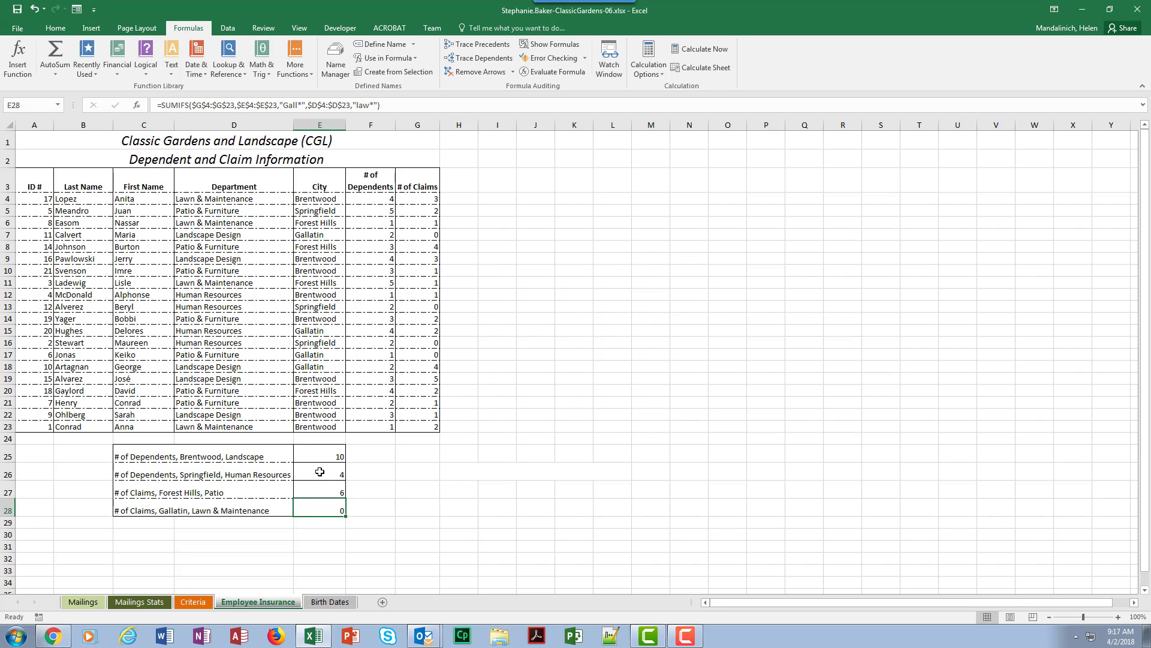
Step: Review the SUMIFS formulas in cells E25 through E28 and switch to the Birth Dates sheet
{"action": "left_click", "coordinate": [329, 455]}
{"action": "left_click", "coordinate": [333, 473]}
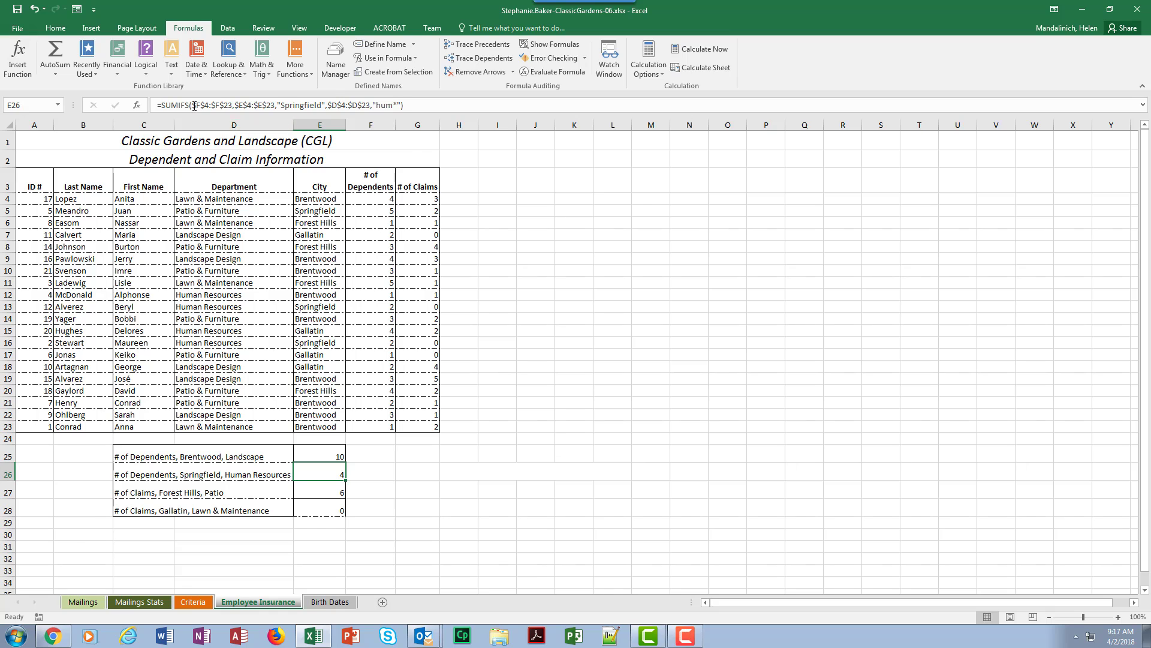
{"action": "left_click", "coordinate": [334, 454]}
{"action": "left_click", "coordinate": [333, 473]}
{"action": "left_click", "coordinate": [322, 491]}
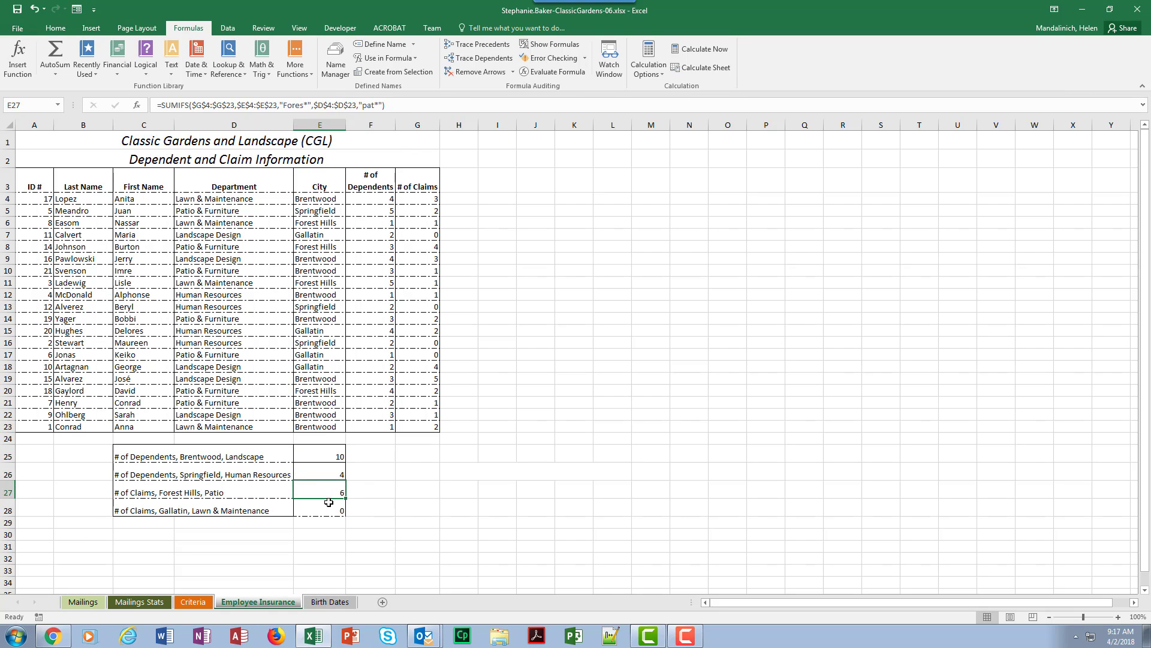
{"action": "left_click", "coordinate": [326, 509]}
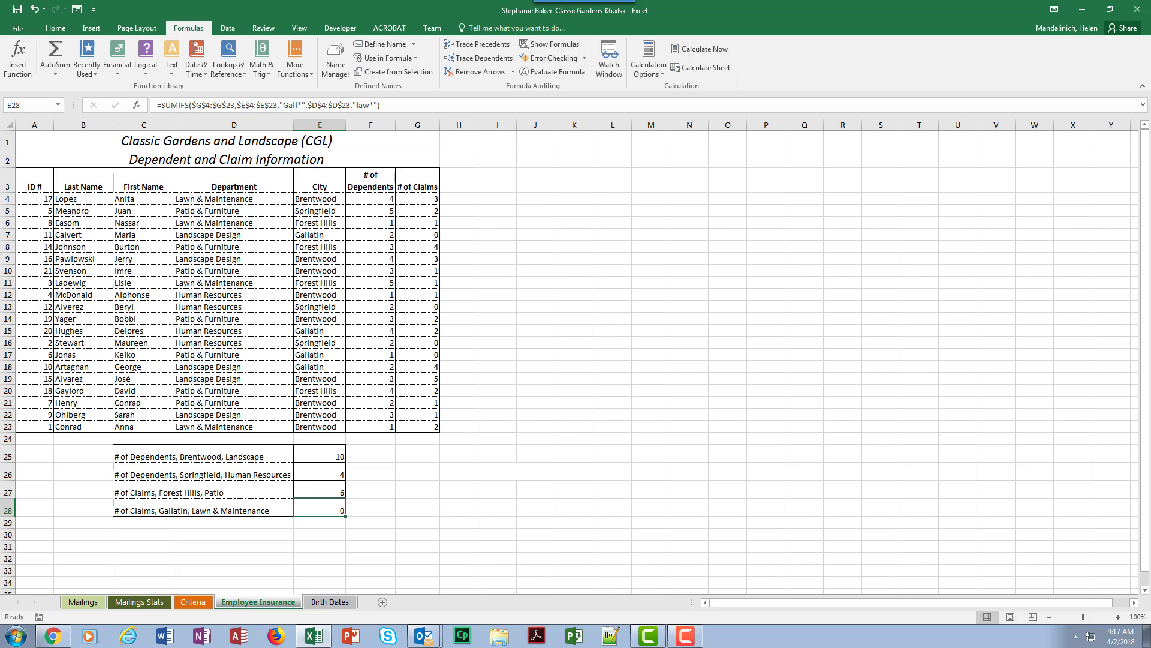
{"action": "key", "text": "ctrl+Page_Down"}
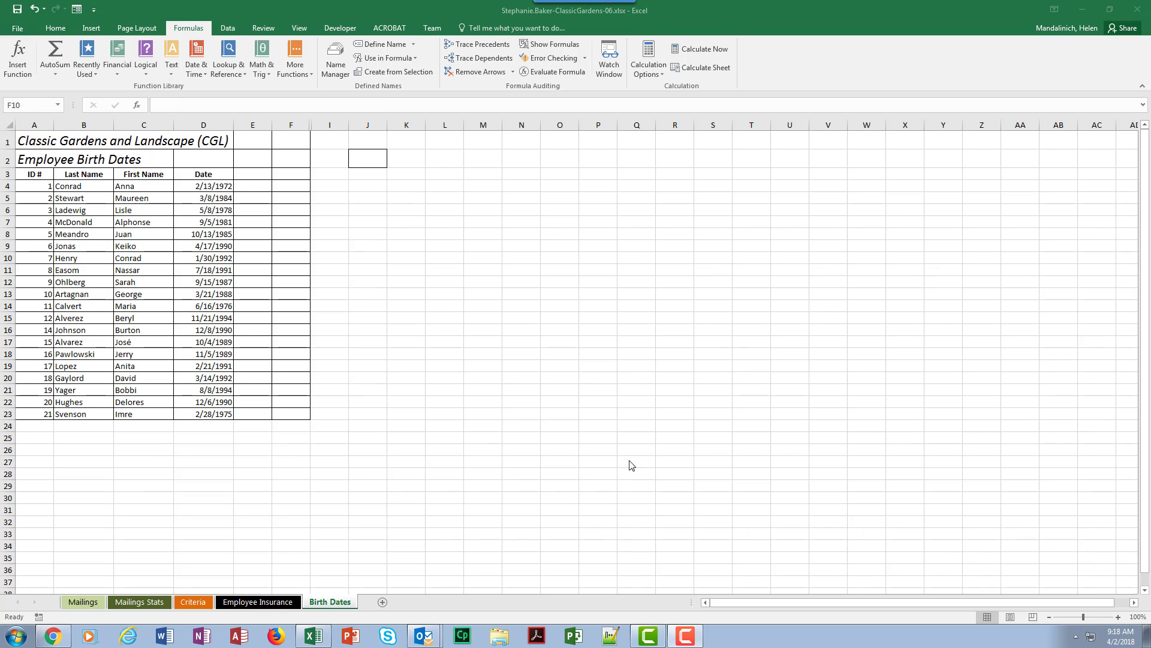